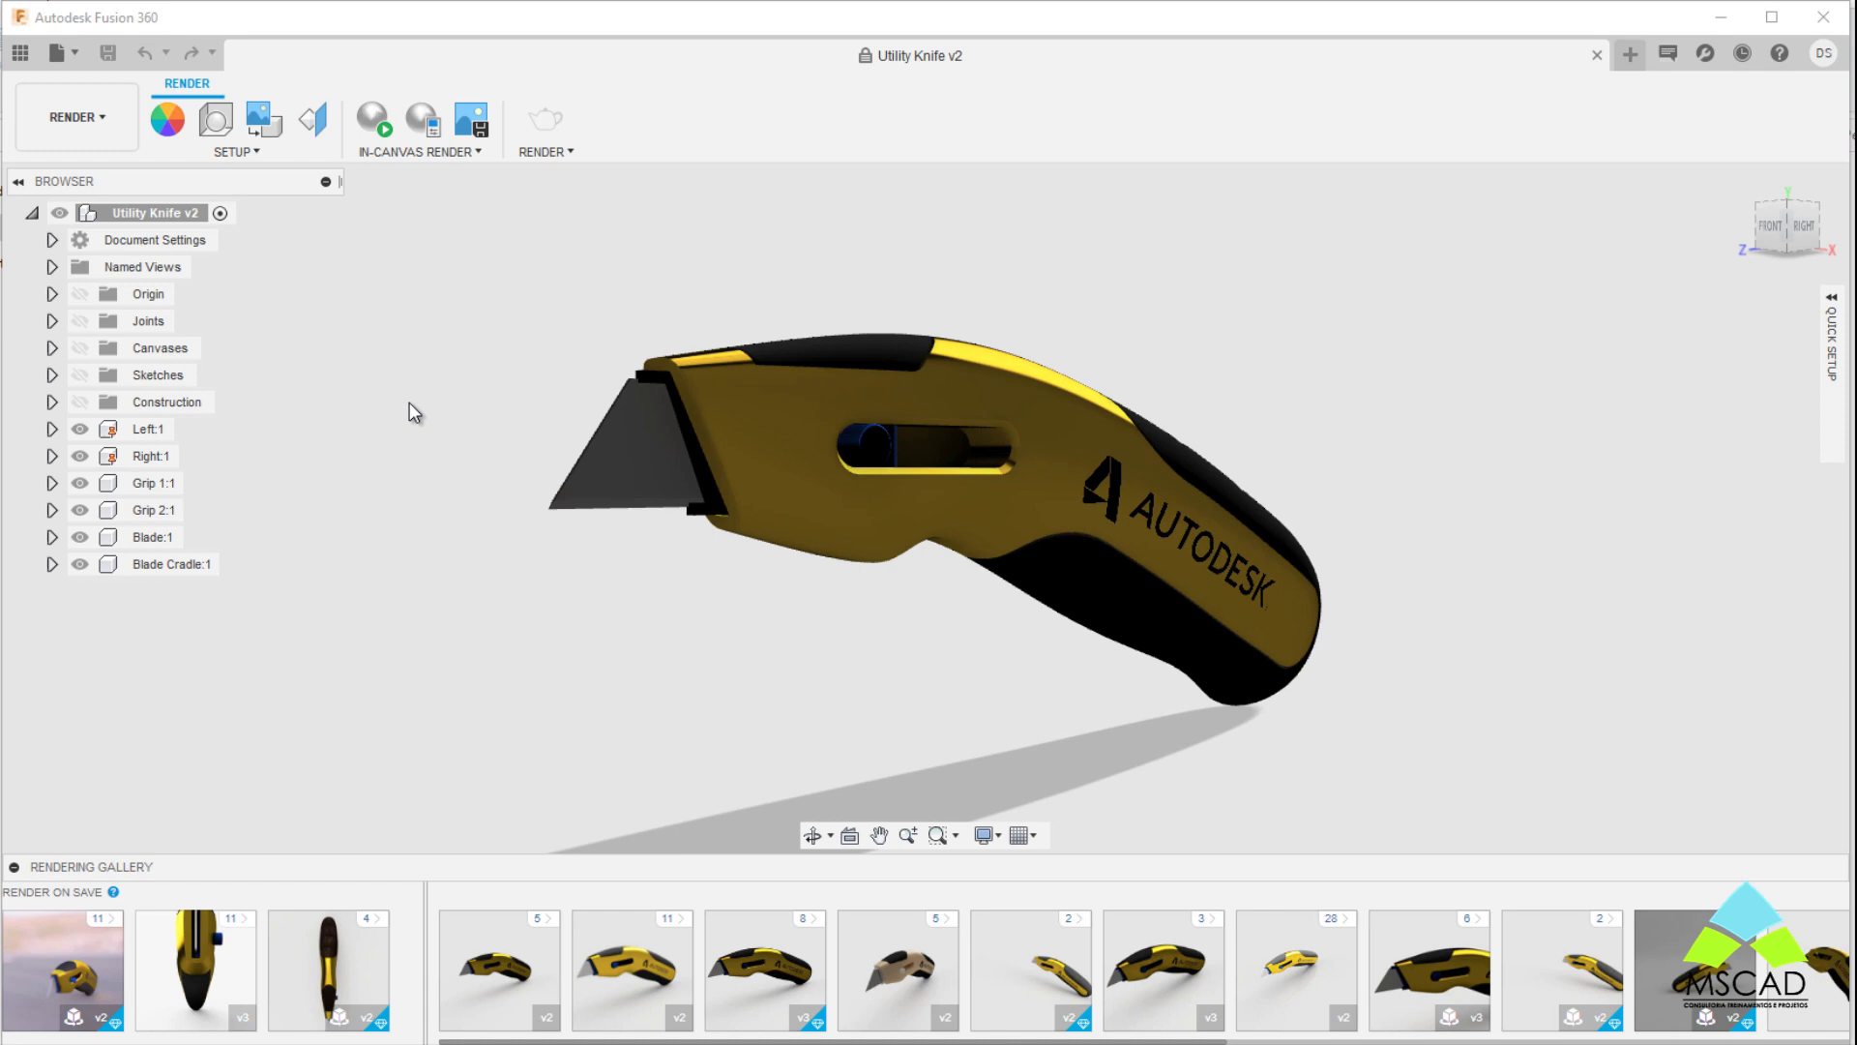
Step: Orbit the Utility Knife v2 model upward to view it from another angle
mouse_move(1041, 584)
middle_mouse_down("shift")
mouse_move(770, 627)
mouse_move(1025, 585)
mouse_move(977, 689)
mouse_move(991, 694)
mouse_move(1011, 299)
middle_mouse_up("shift")
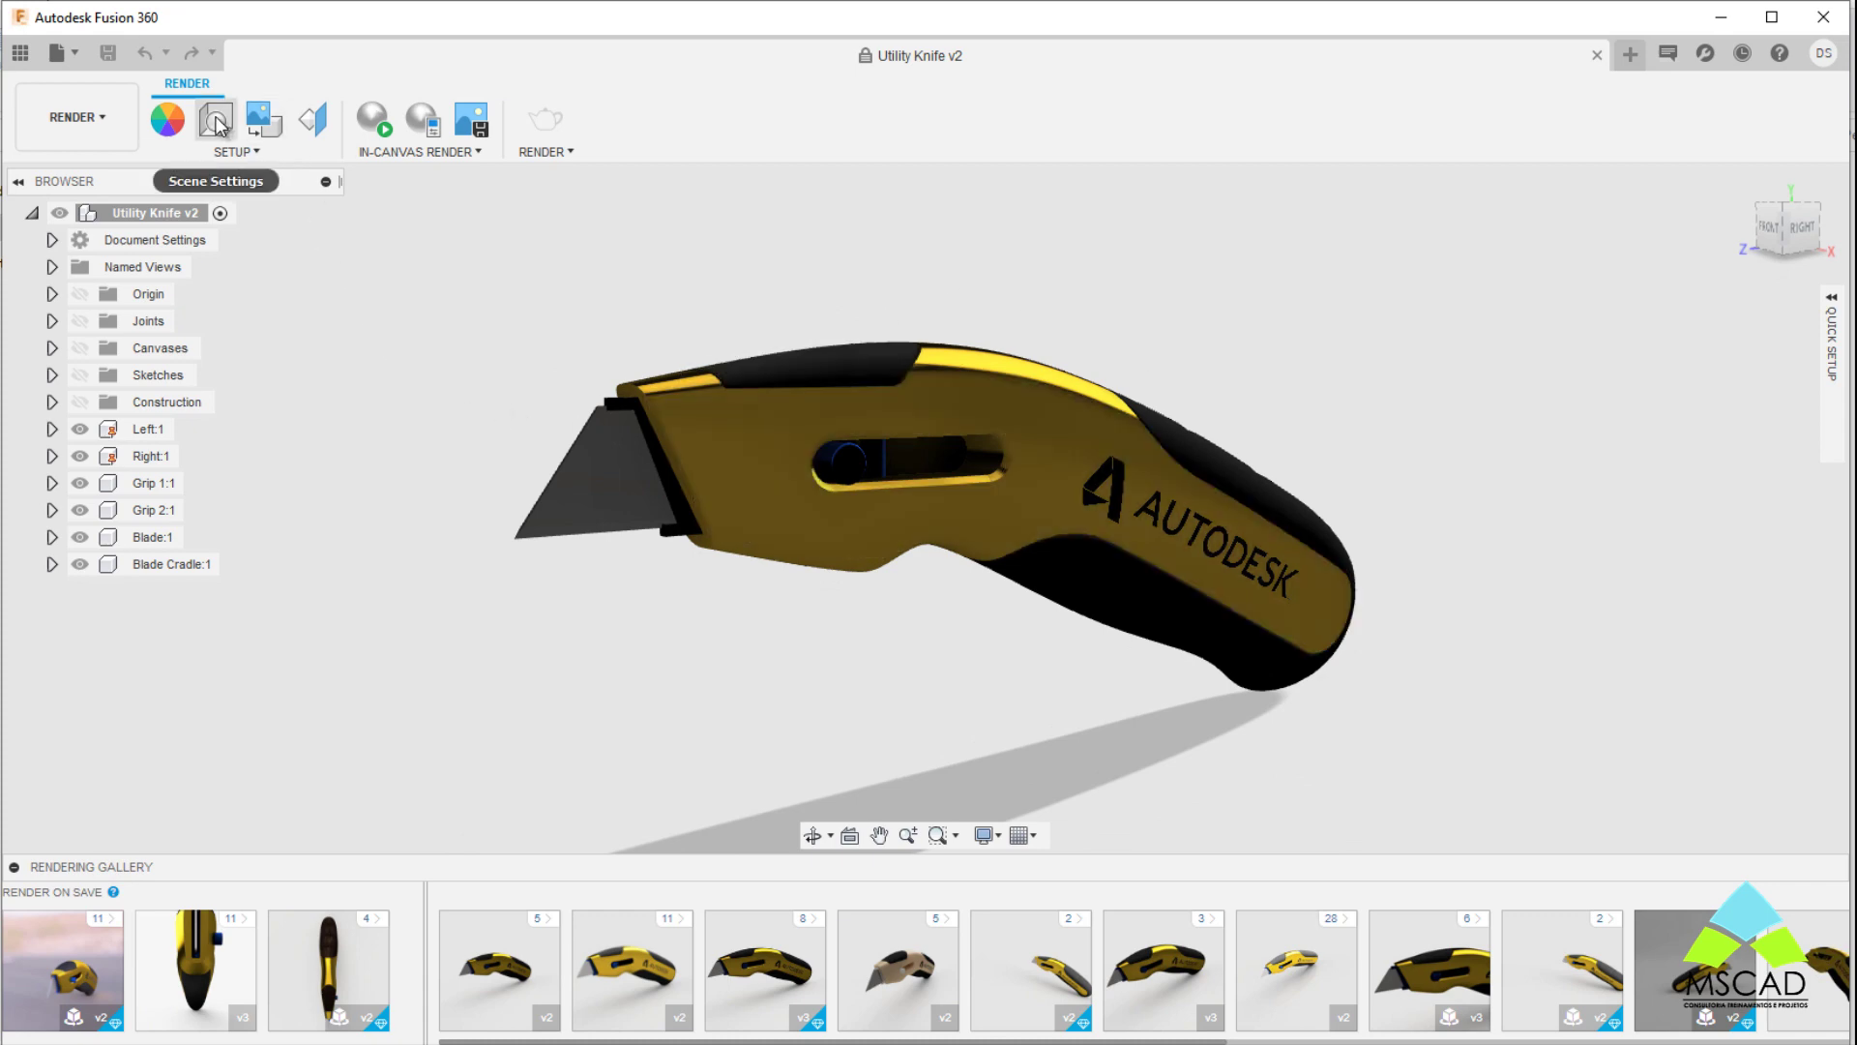
mouse_move(215, 119)
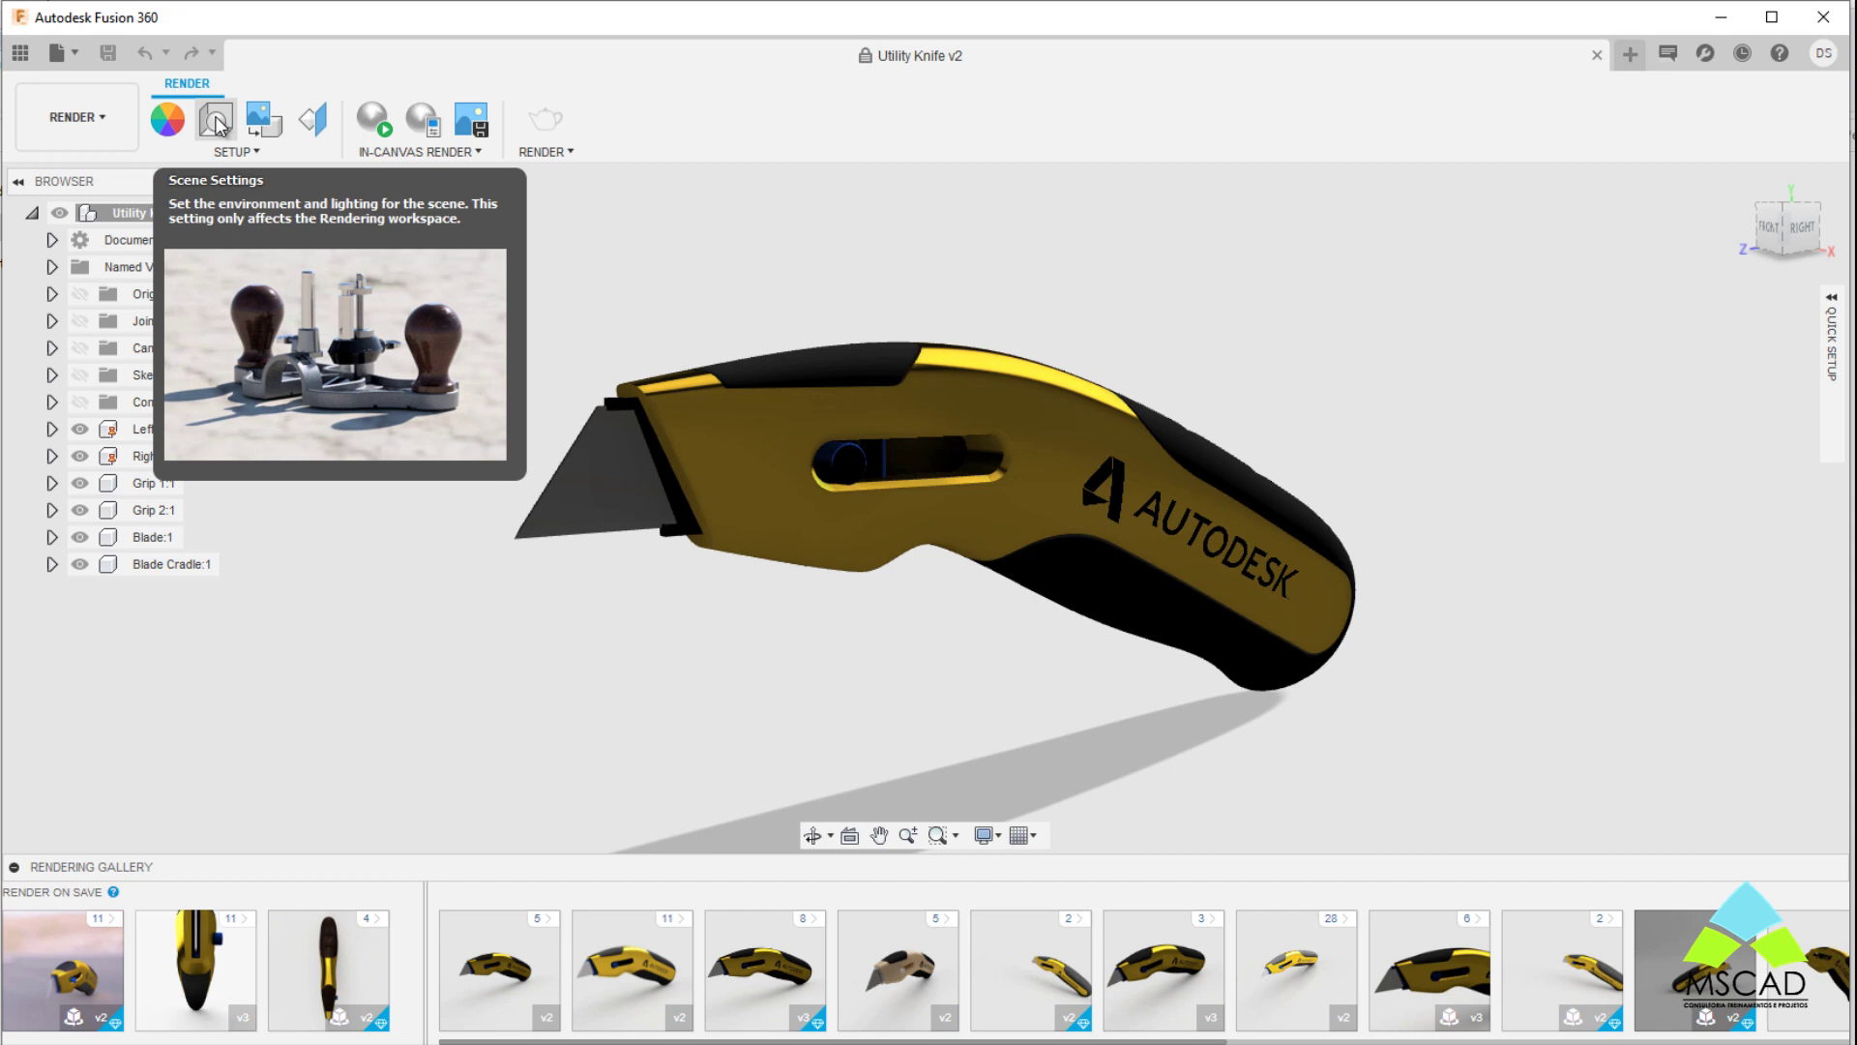
Step: Replace the Sharp Highlights lighting with the Plaza environment from the Scene Settings library
left_click(132, 125)
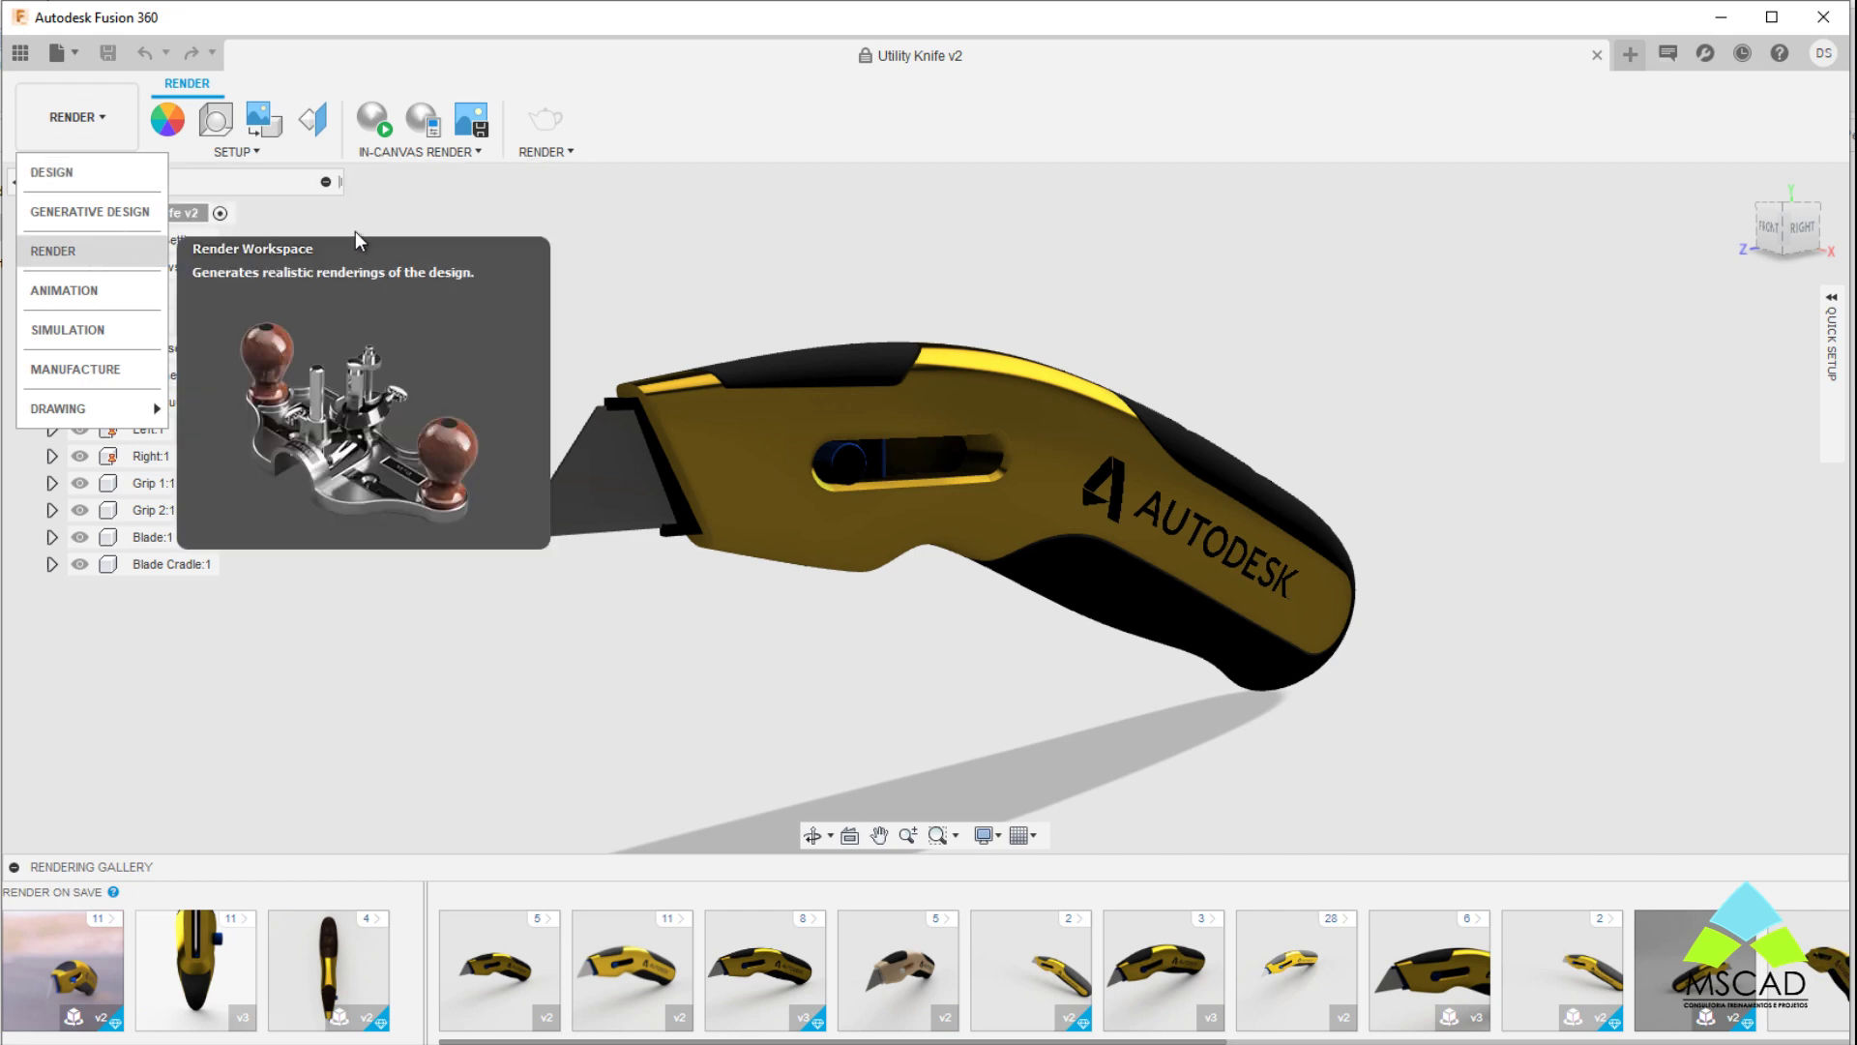
left_click(217, 122)
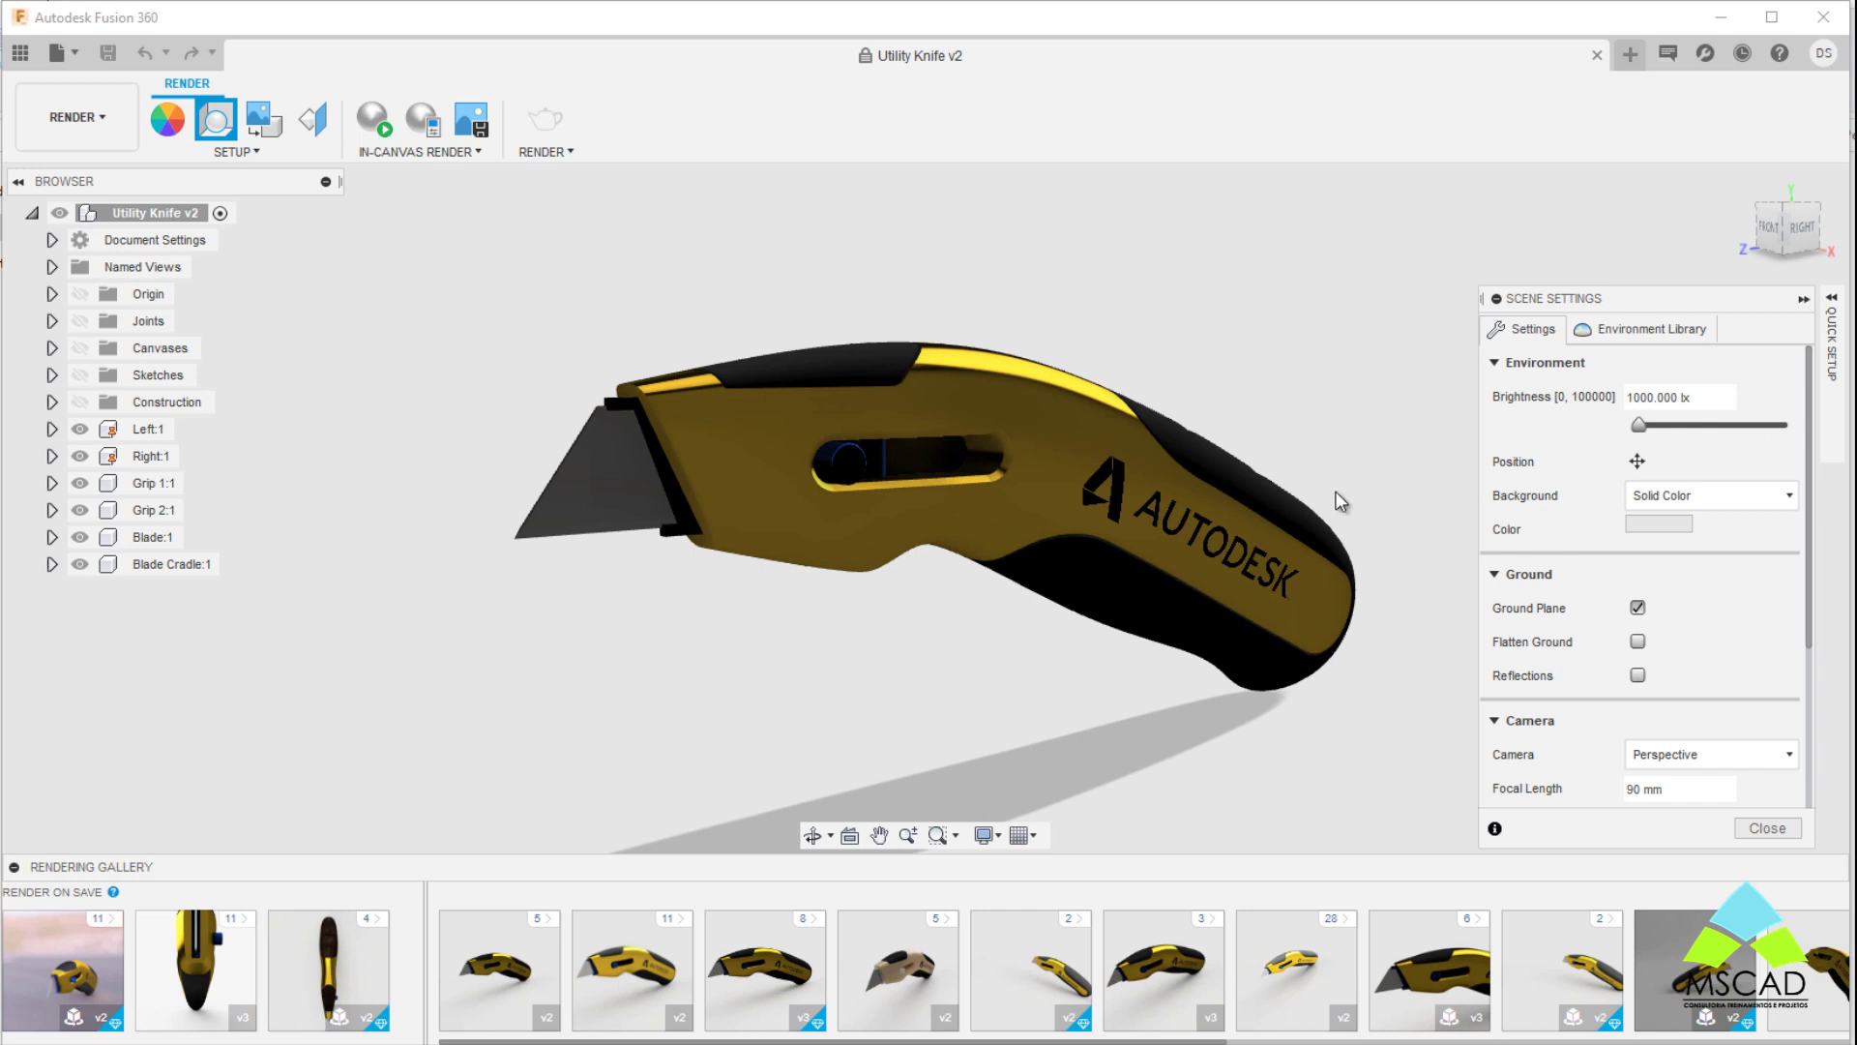
left_click_drag(1685, 288, 1615, 207)
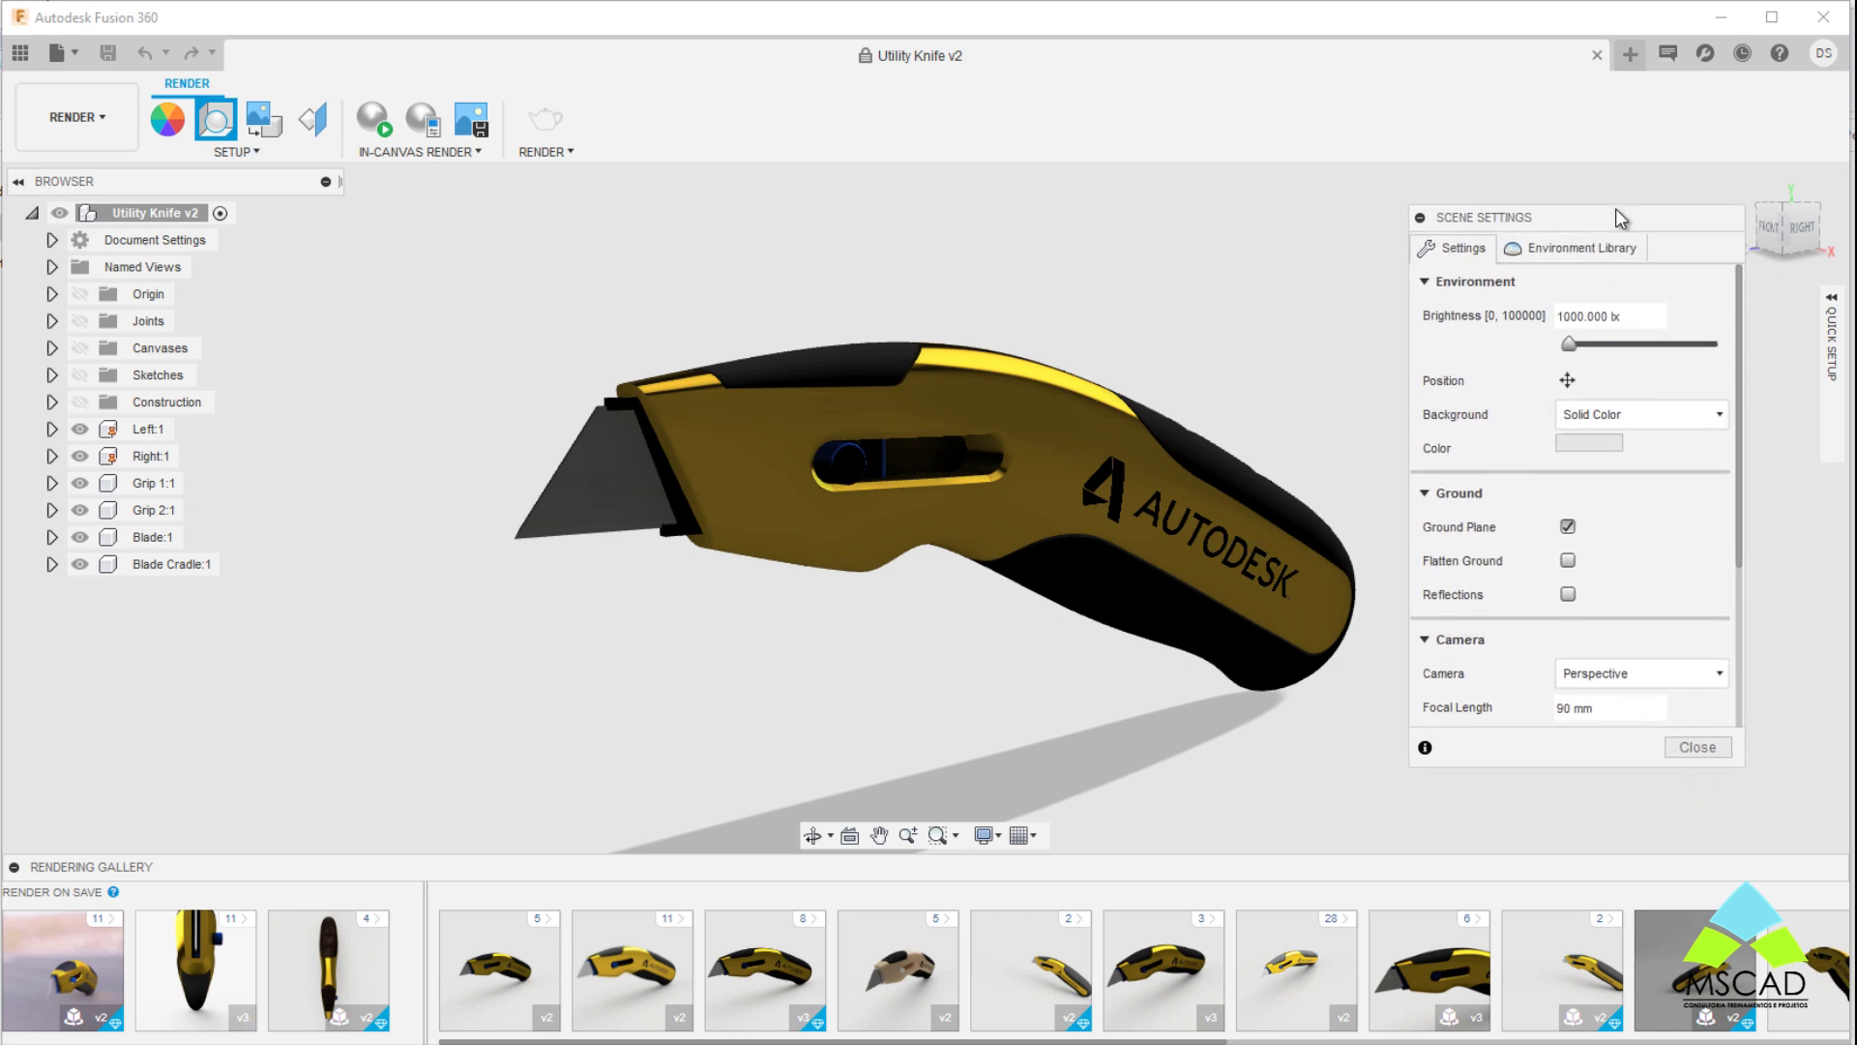
left_click(1639, 249)
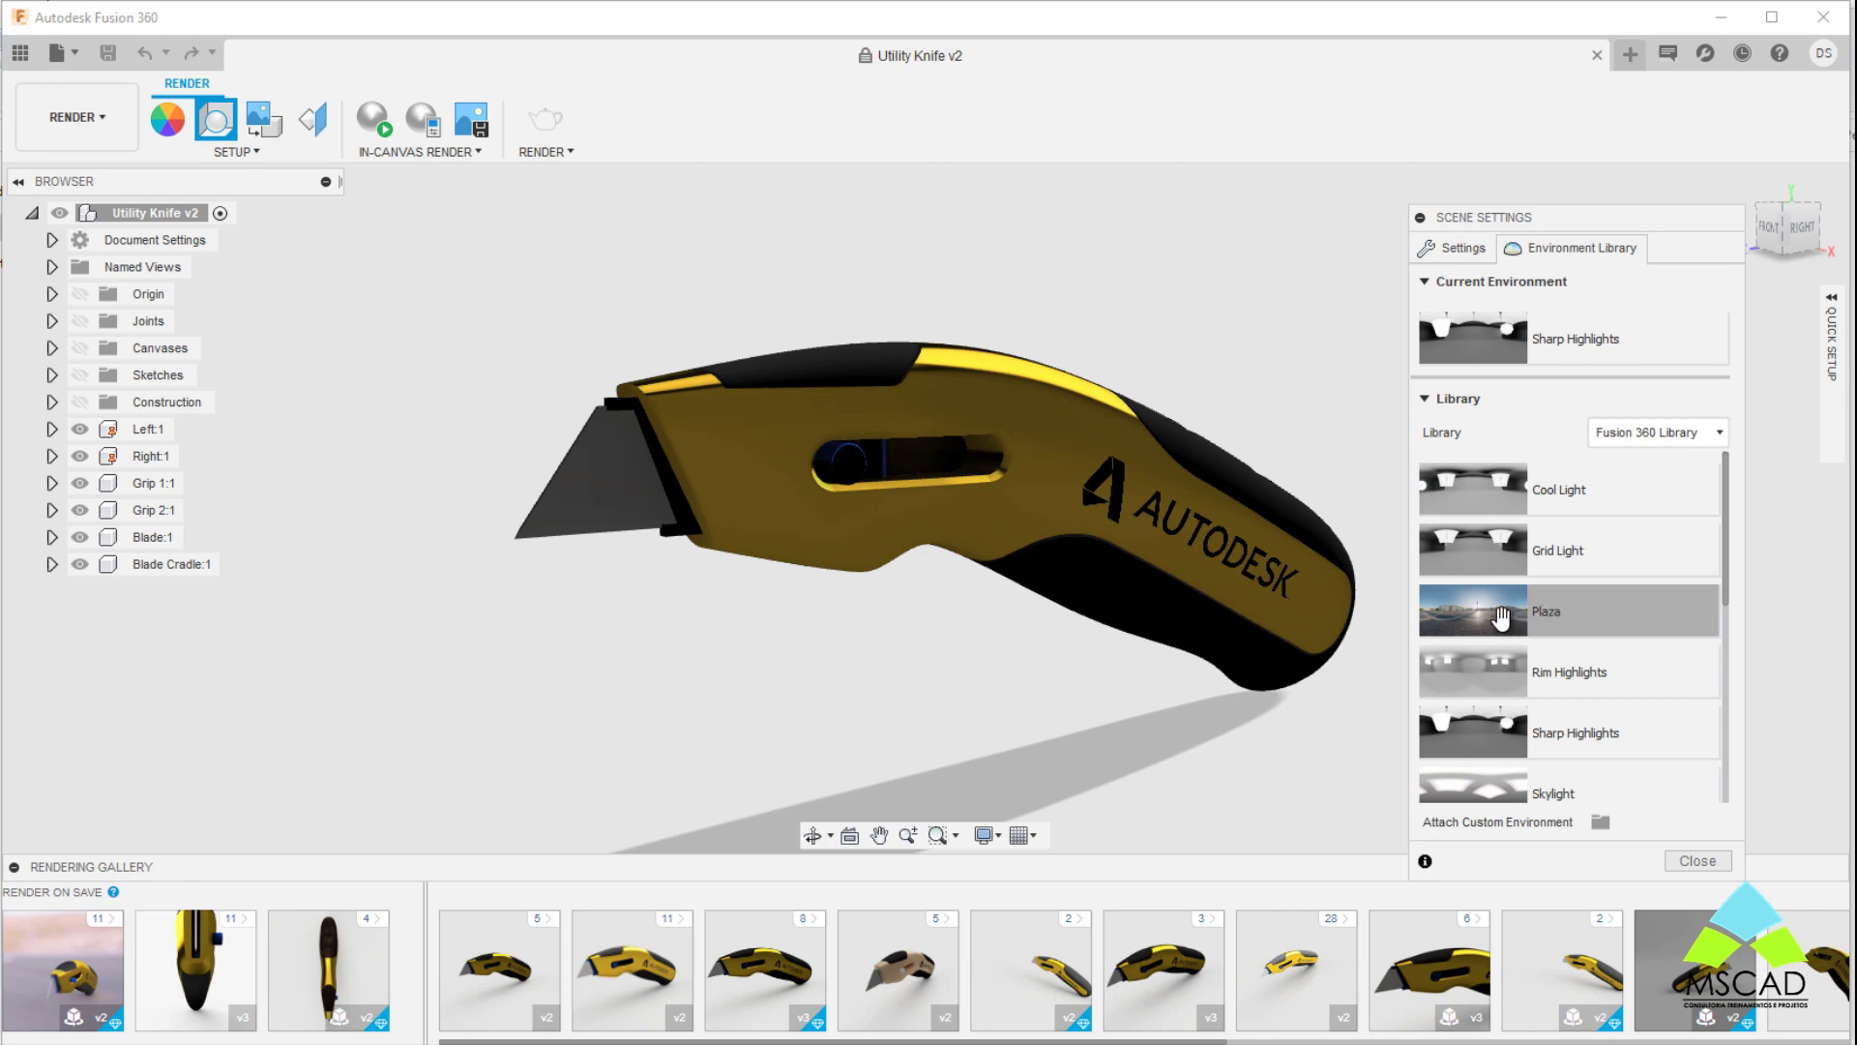
double_click(1658, 610)
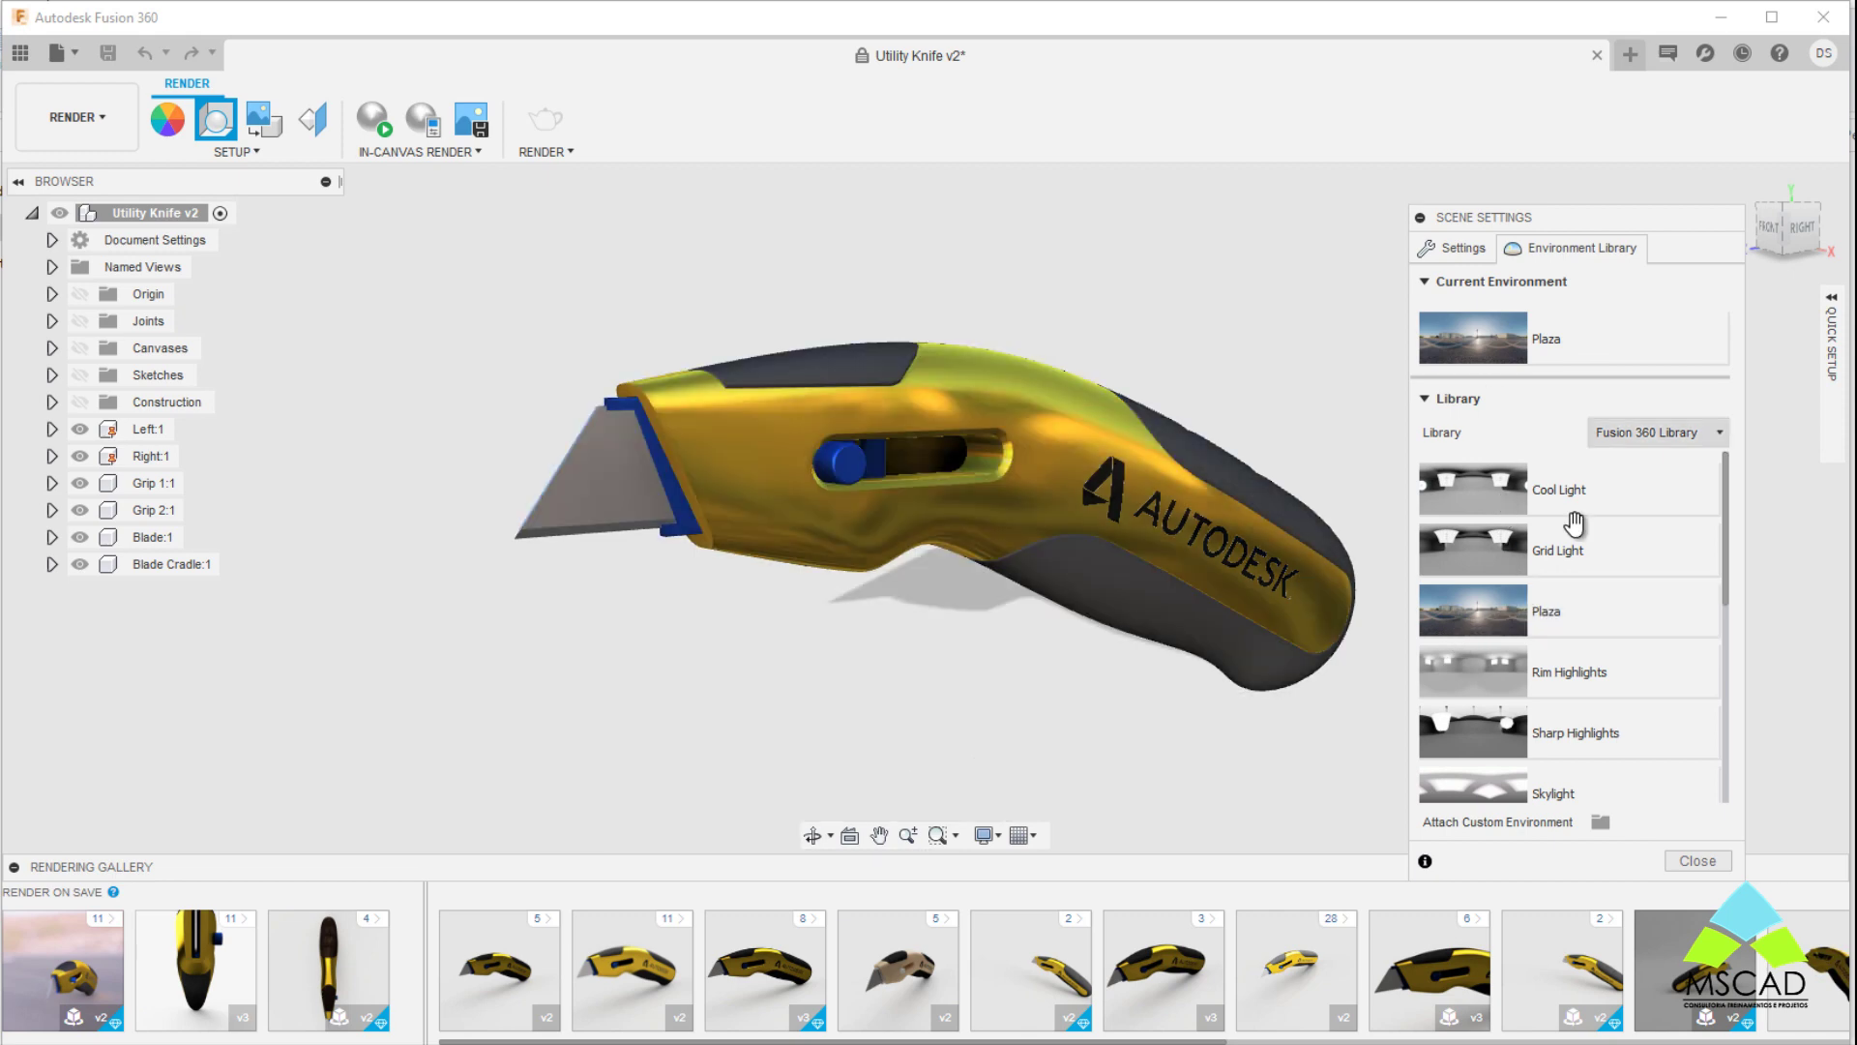
Step: Set the scene background to the Plaza environment photo and view the knife against the city
left_click(1442, 247)
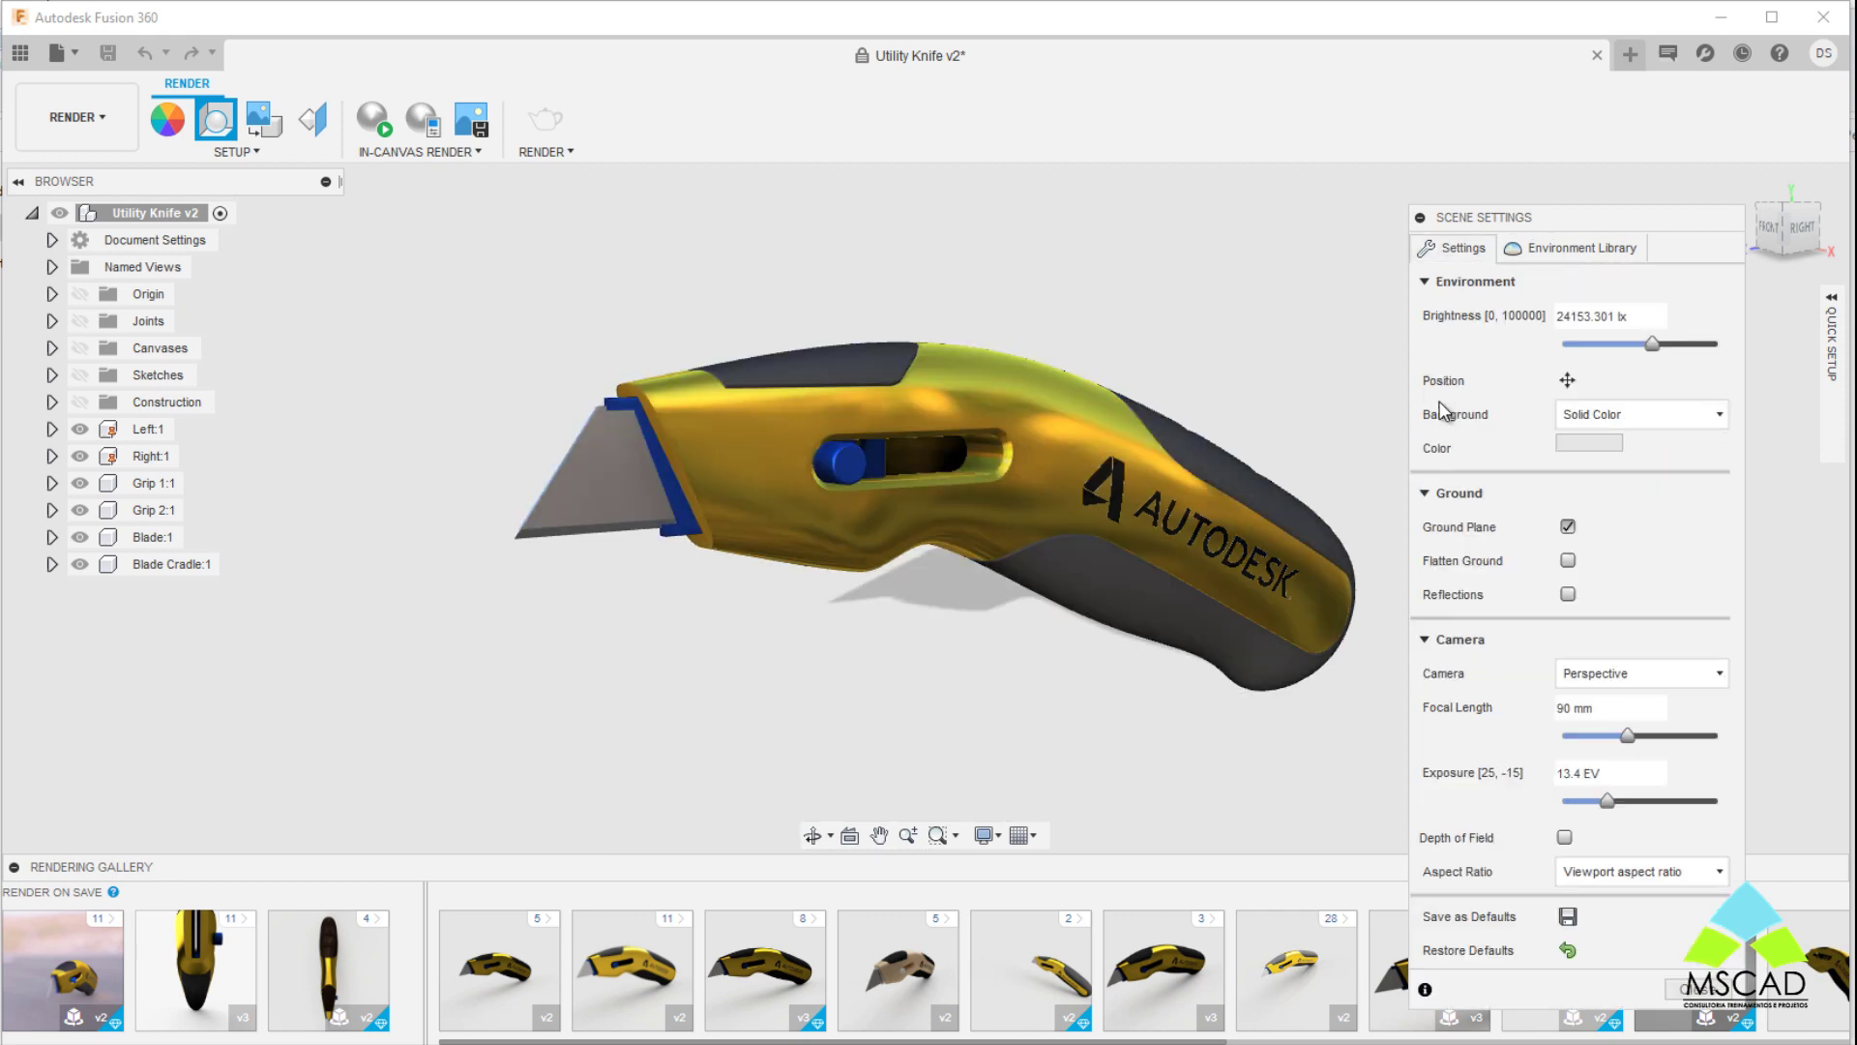
left_click(1663, 415)
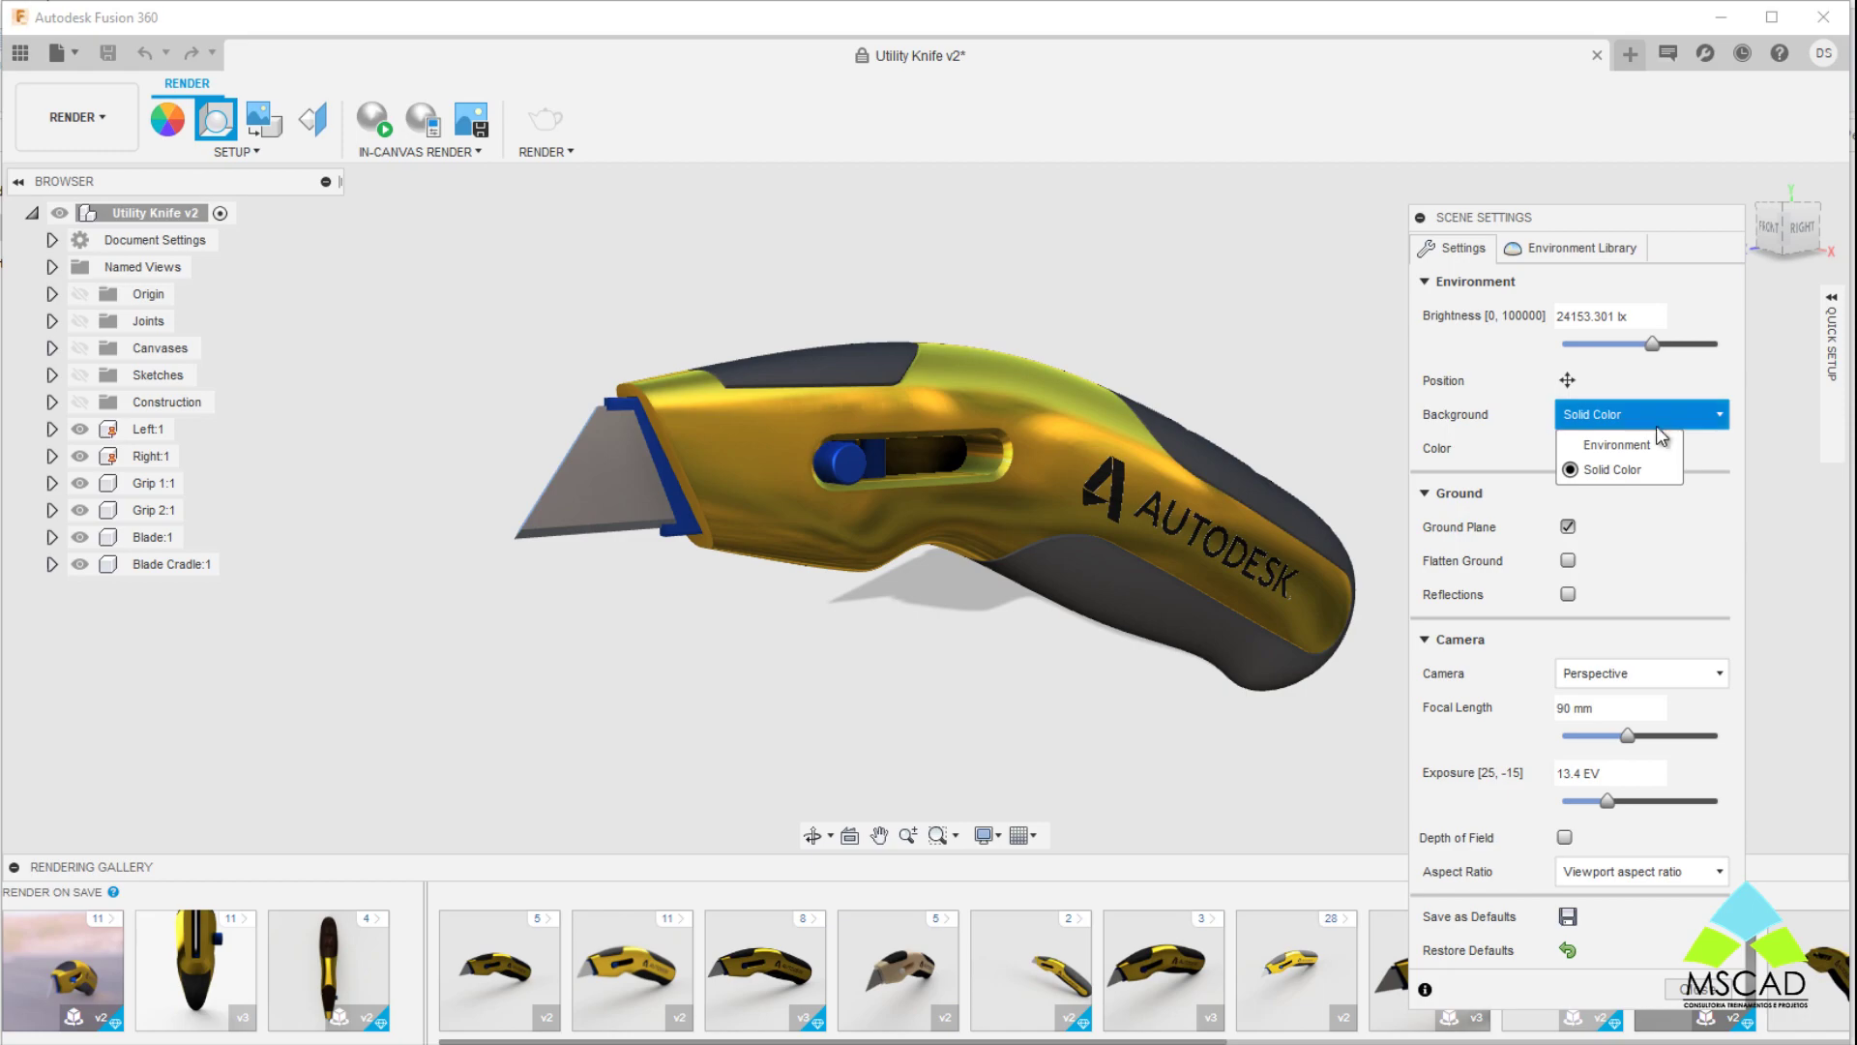
left_click(1645, 443)
mouse_move(917, 605)
middle_mouse_down("shift")
mouse_move(1199, 577)
mouse_move(929, 600)
middle_mouse_up("shift")
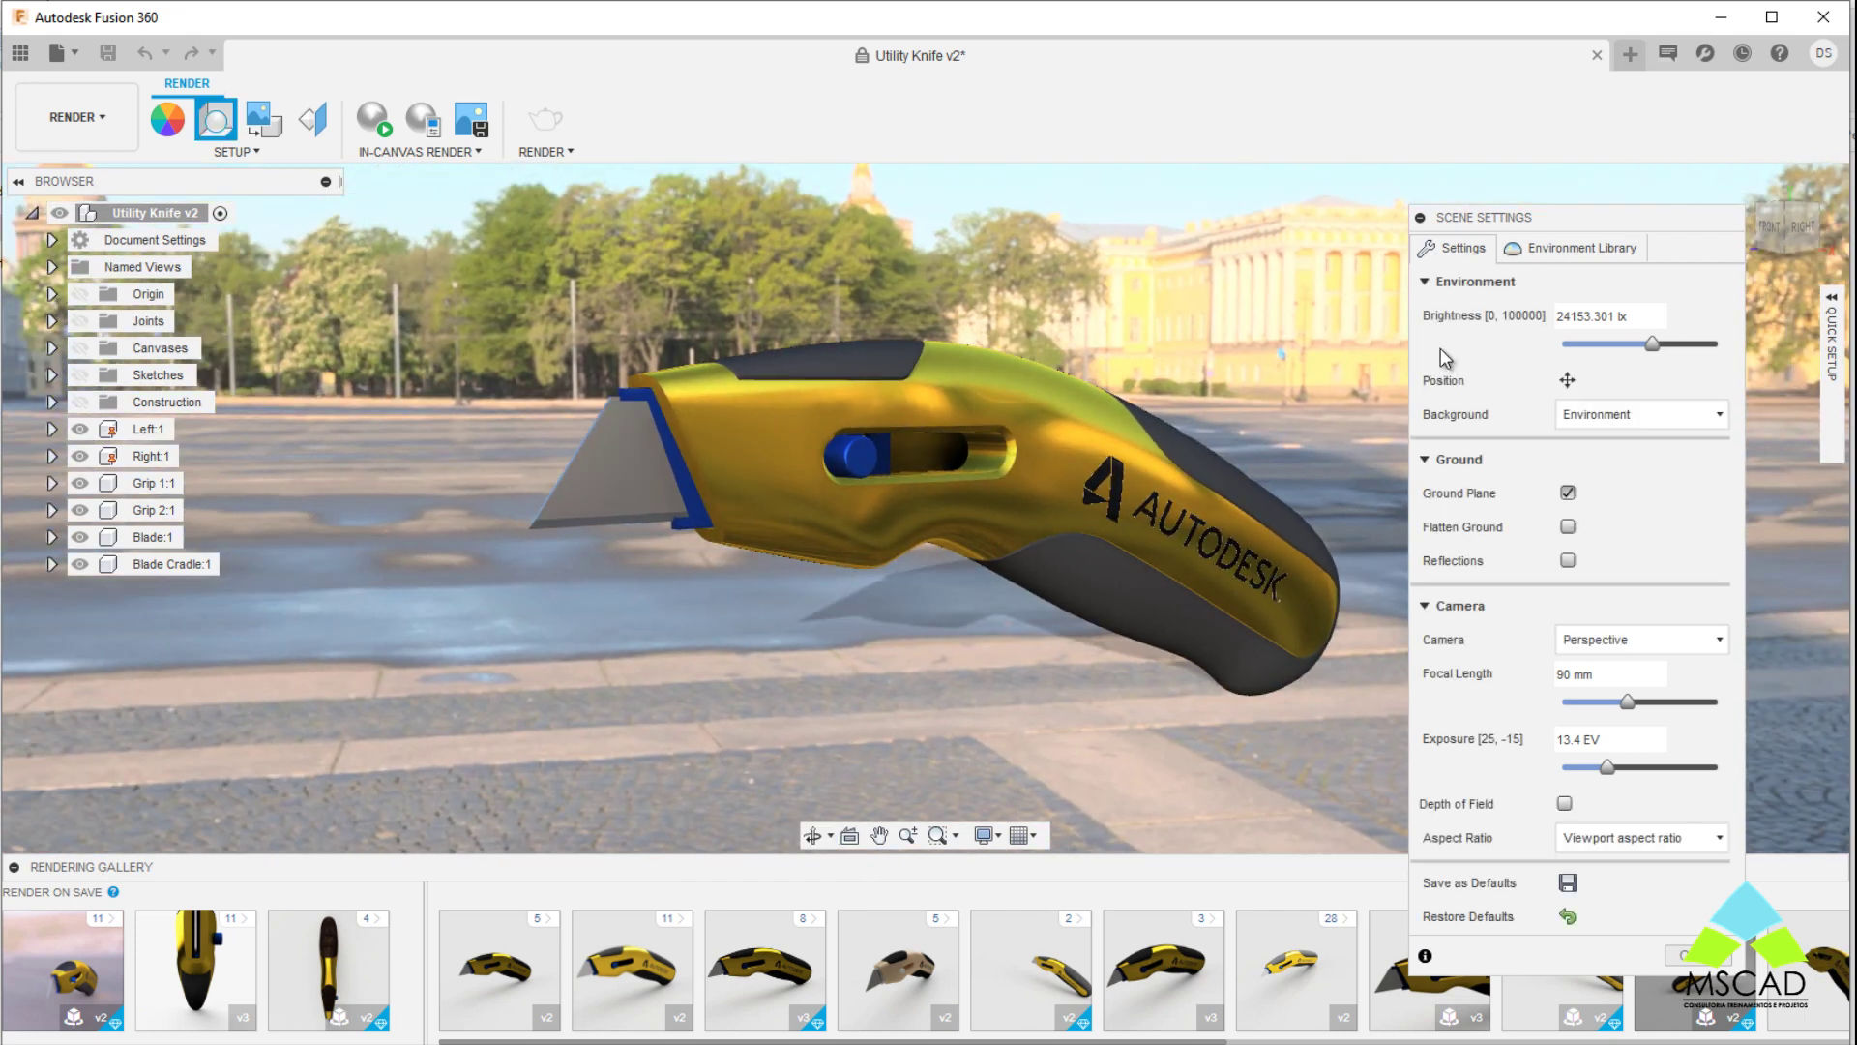
left_click(1577, 248)
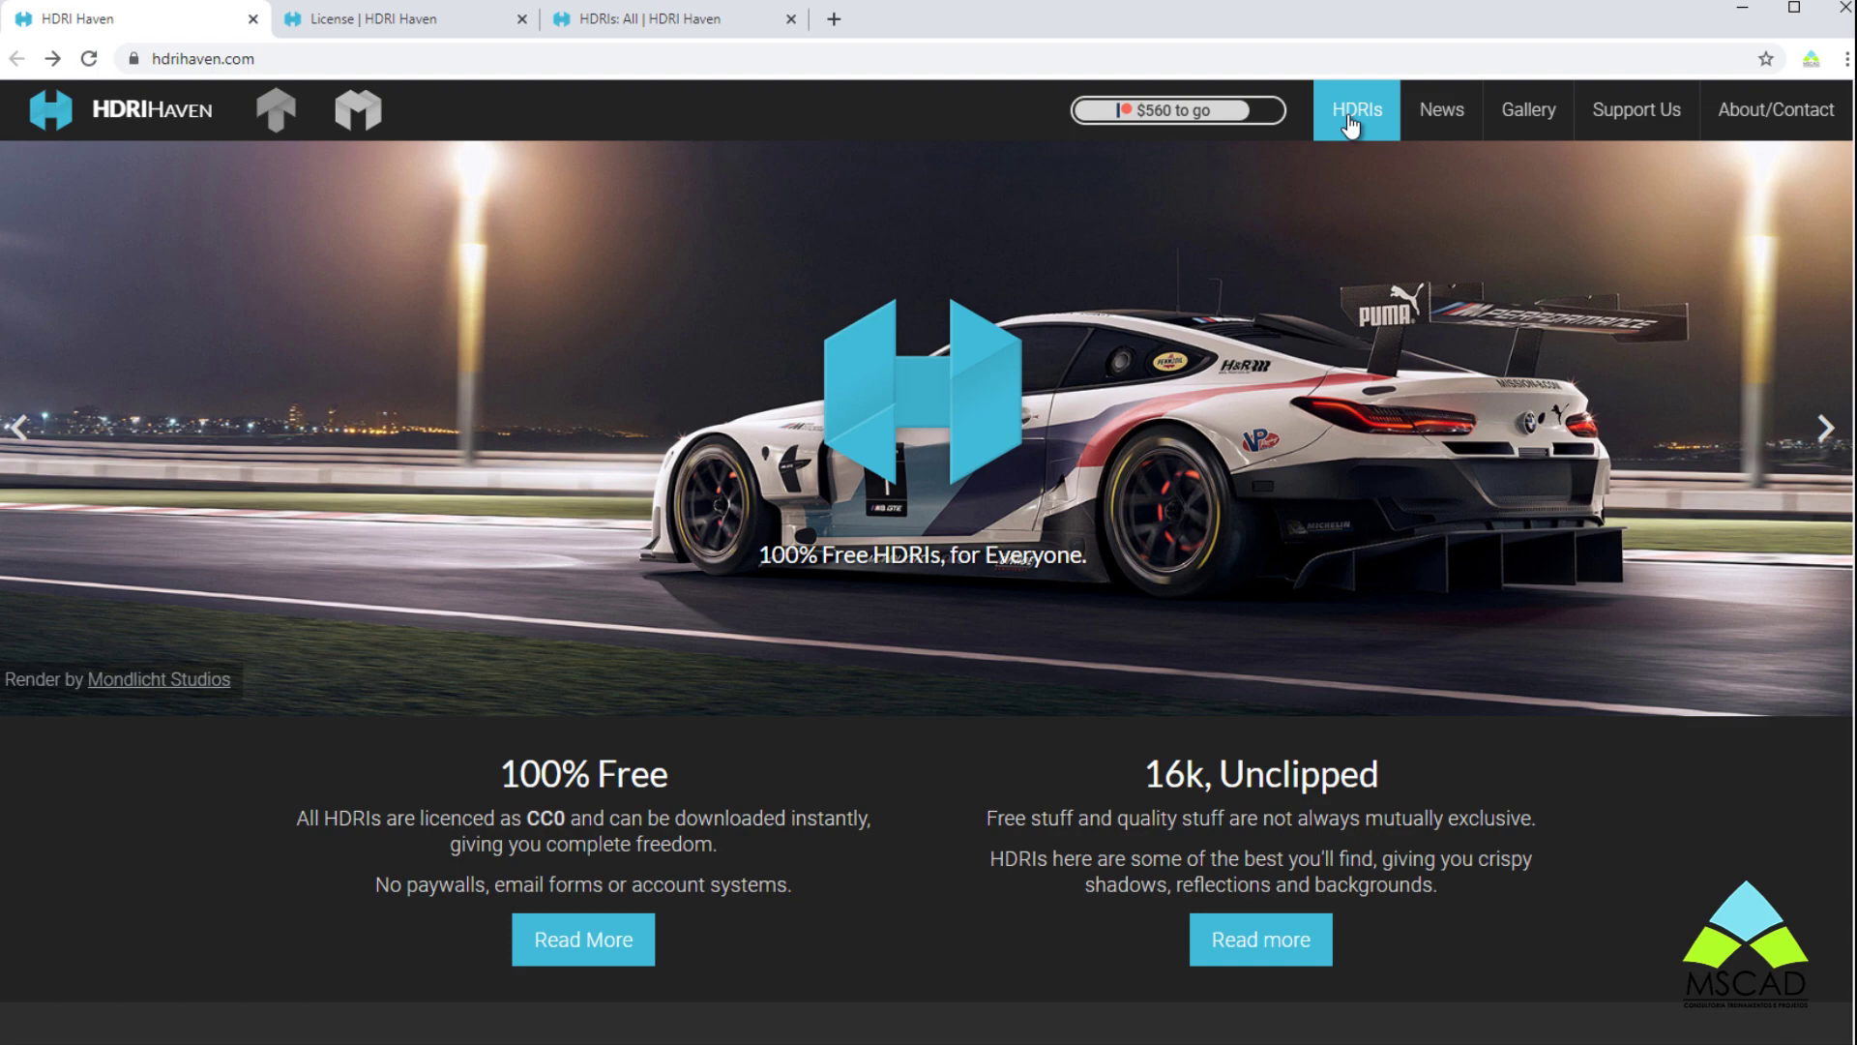
Step: Filter HDRI Haven's full HDRI listing down to the Indoor category
left_click(1351, 118)
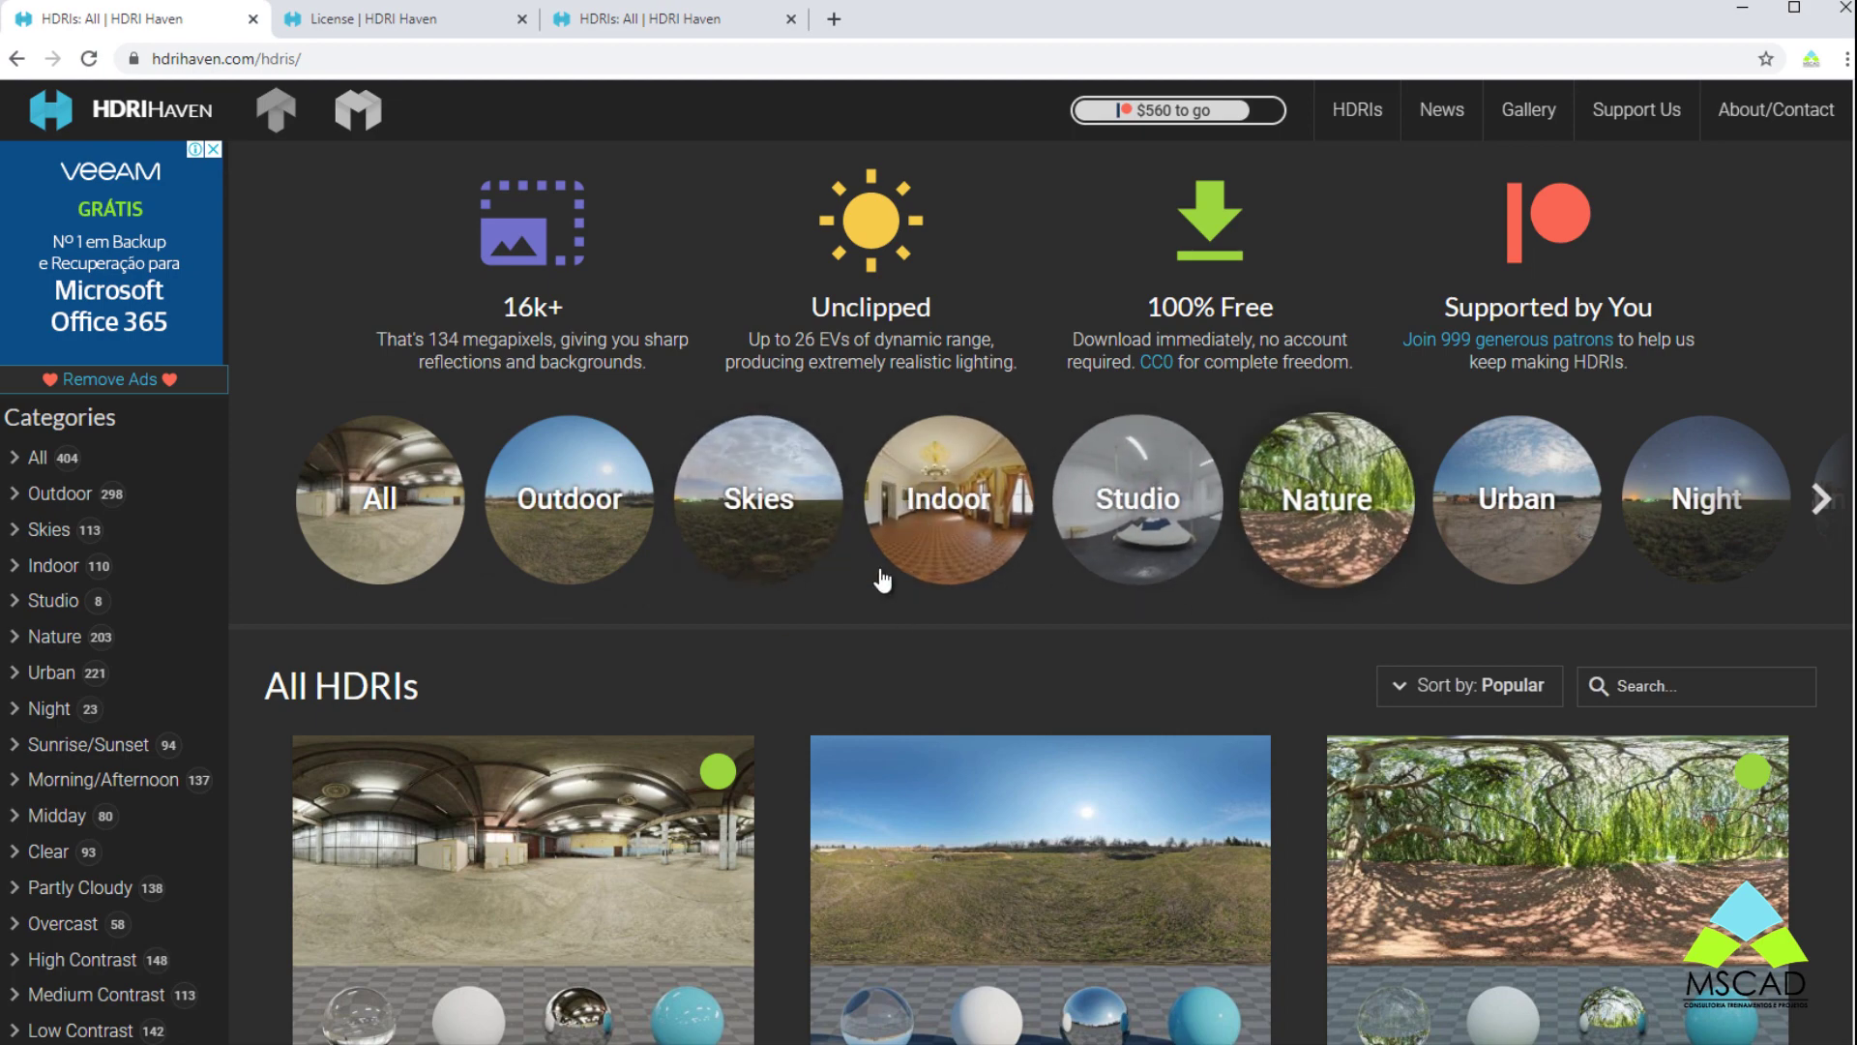
left_click(1828, 512)
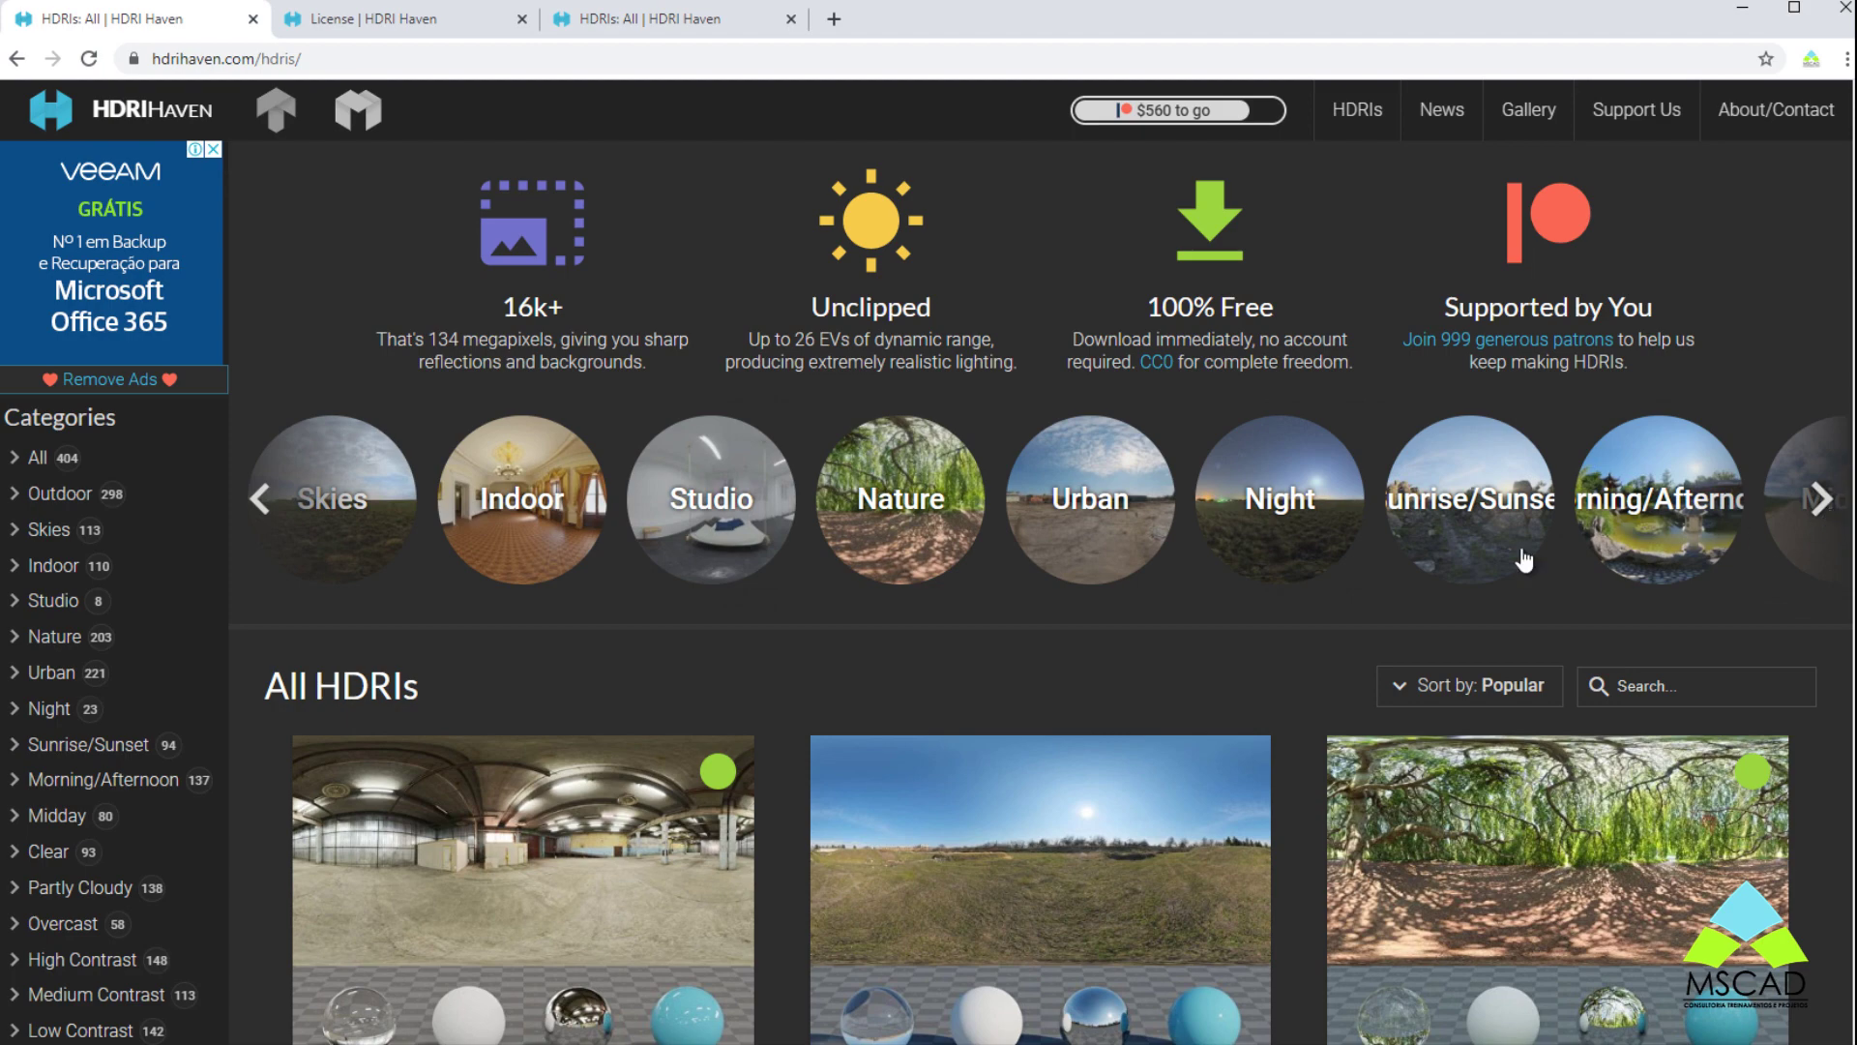
left_click(560, 505)
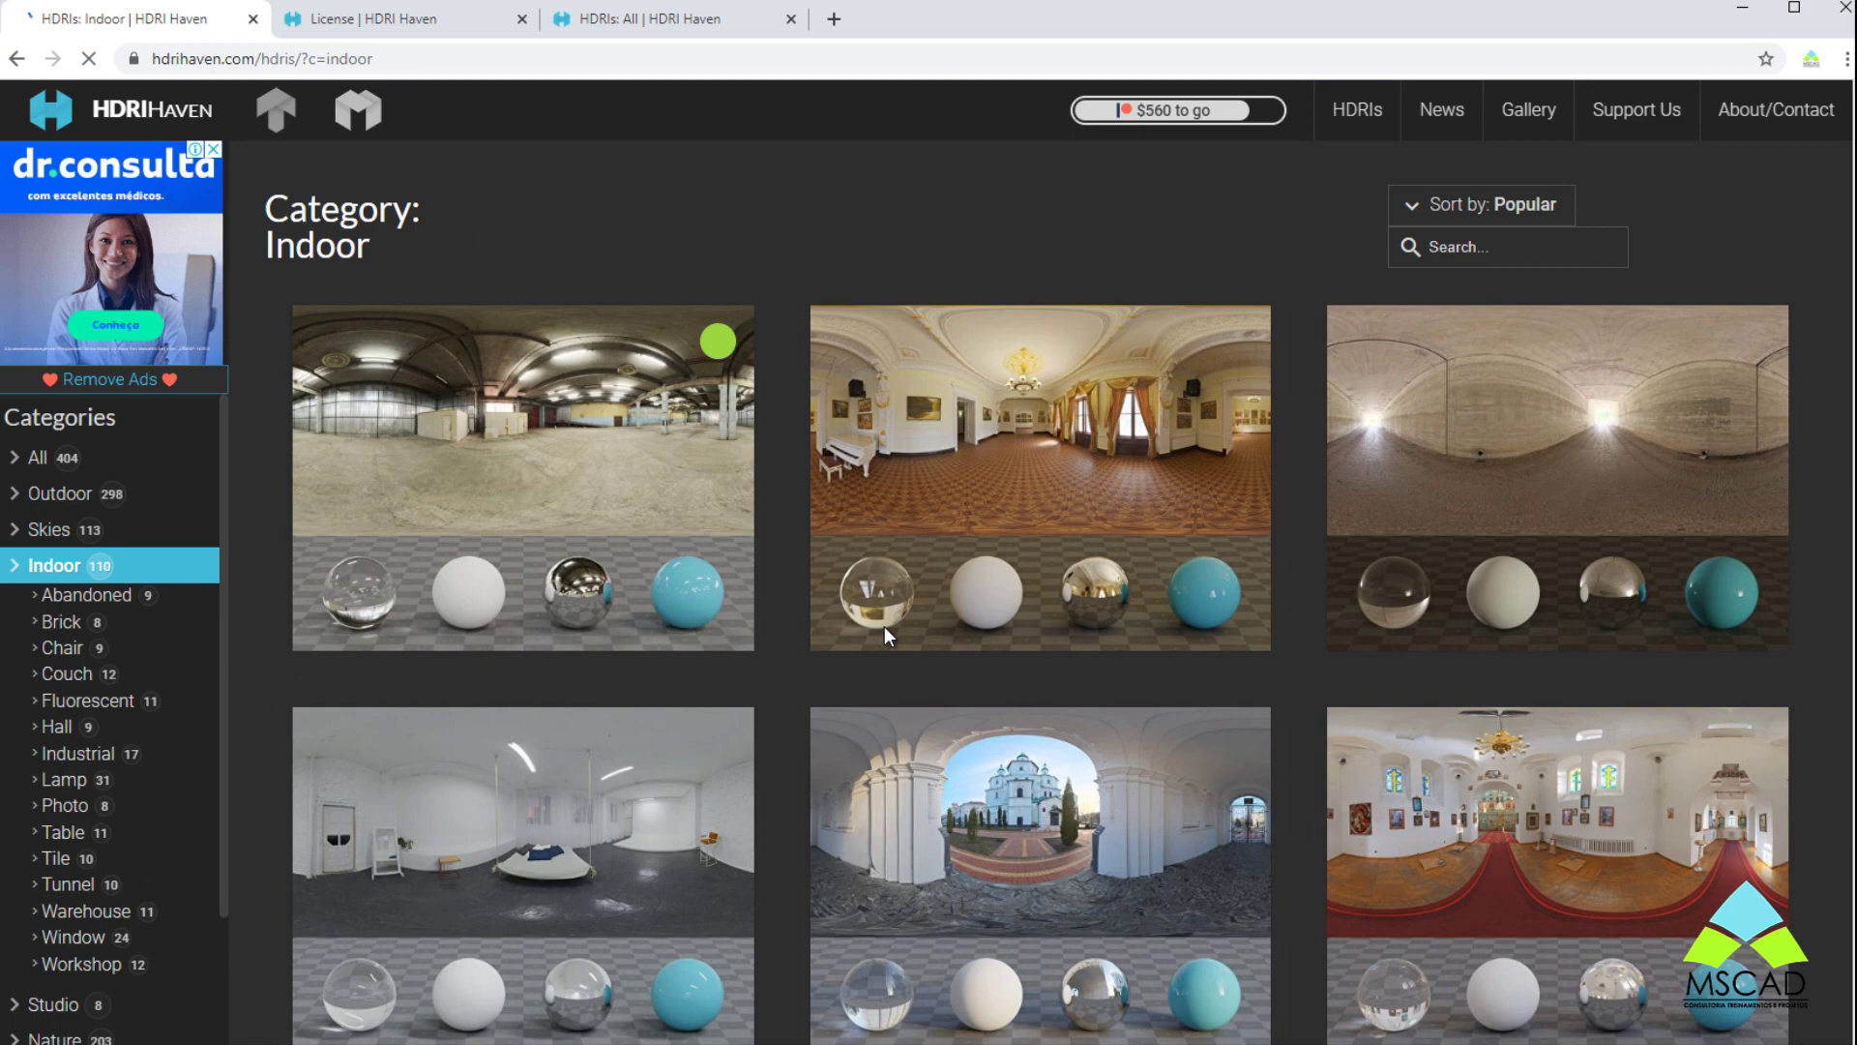
scroll(884, 625, "down", 2)
scroll(884, 624, "down", 3)
mouse_move(1038, 718)
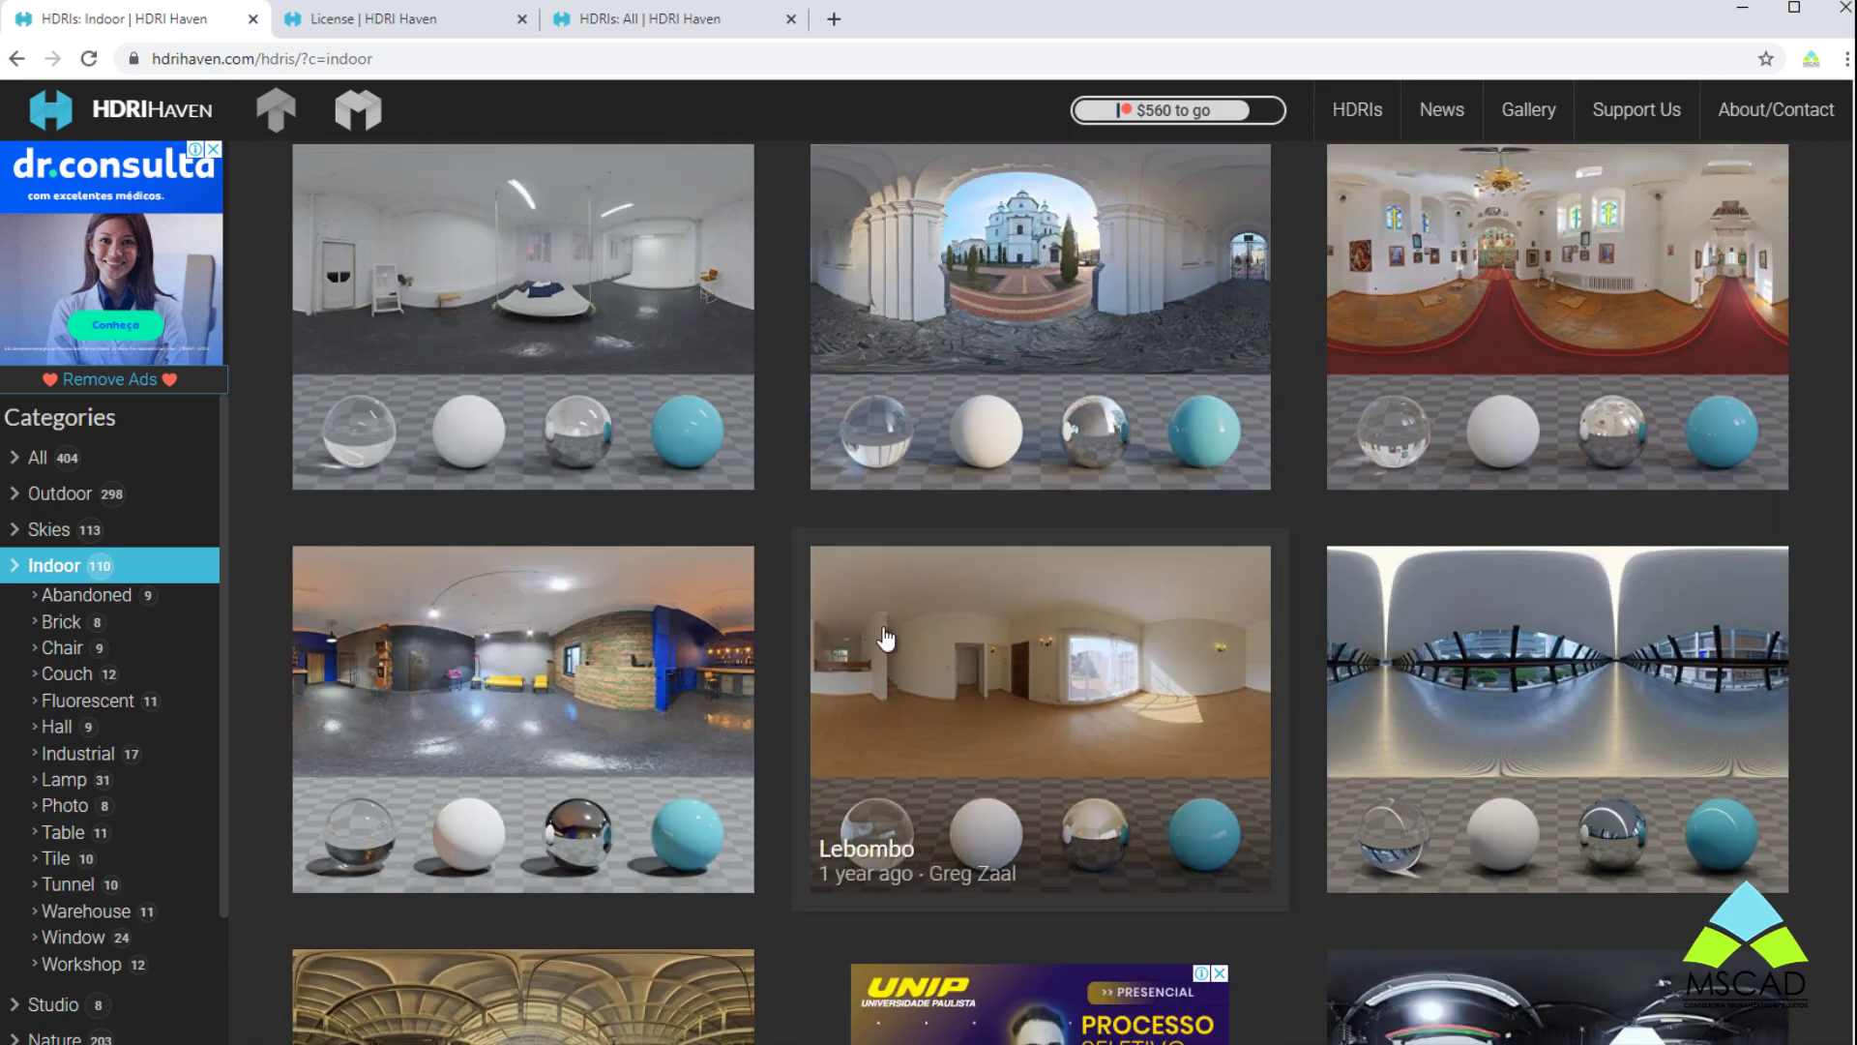
scroll(884, 638, "down", 1)
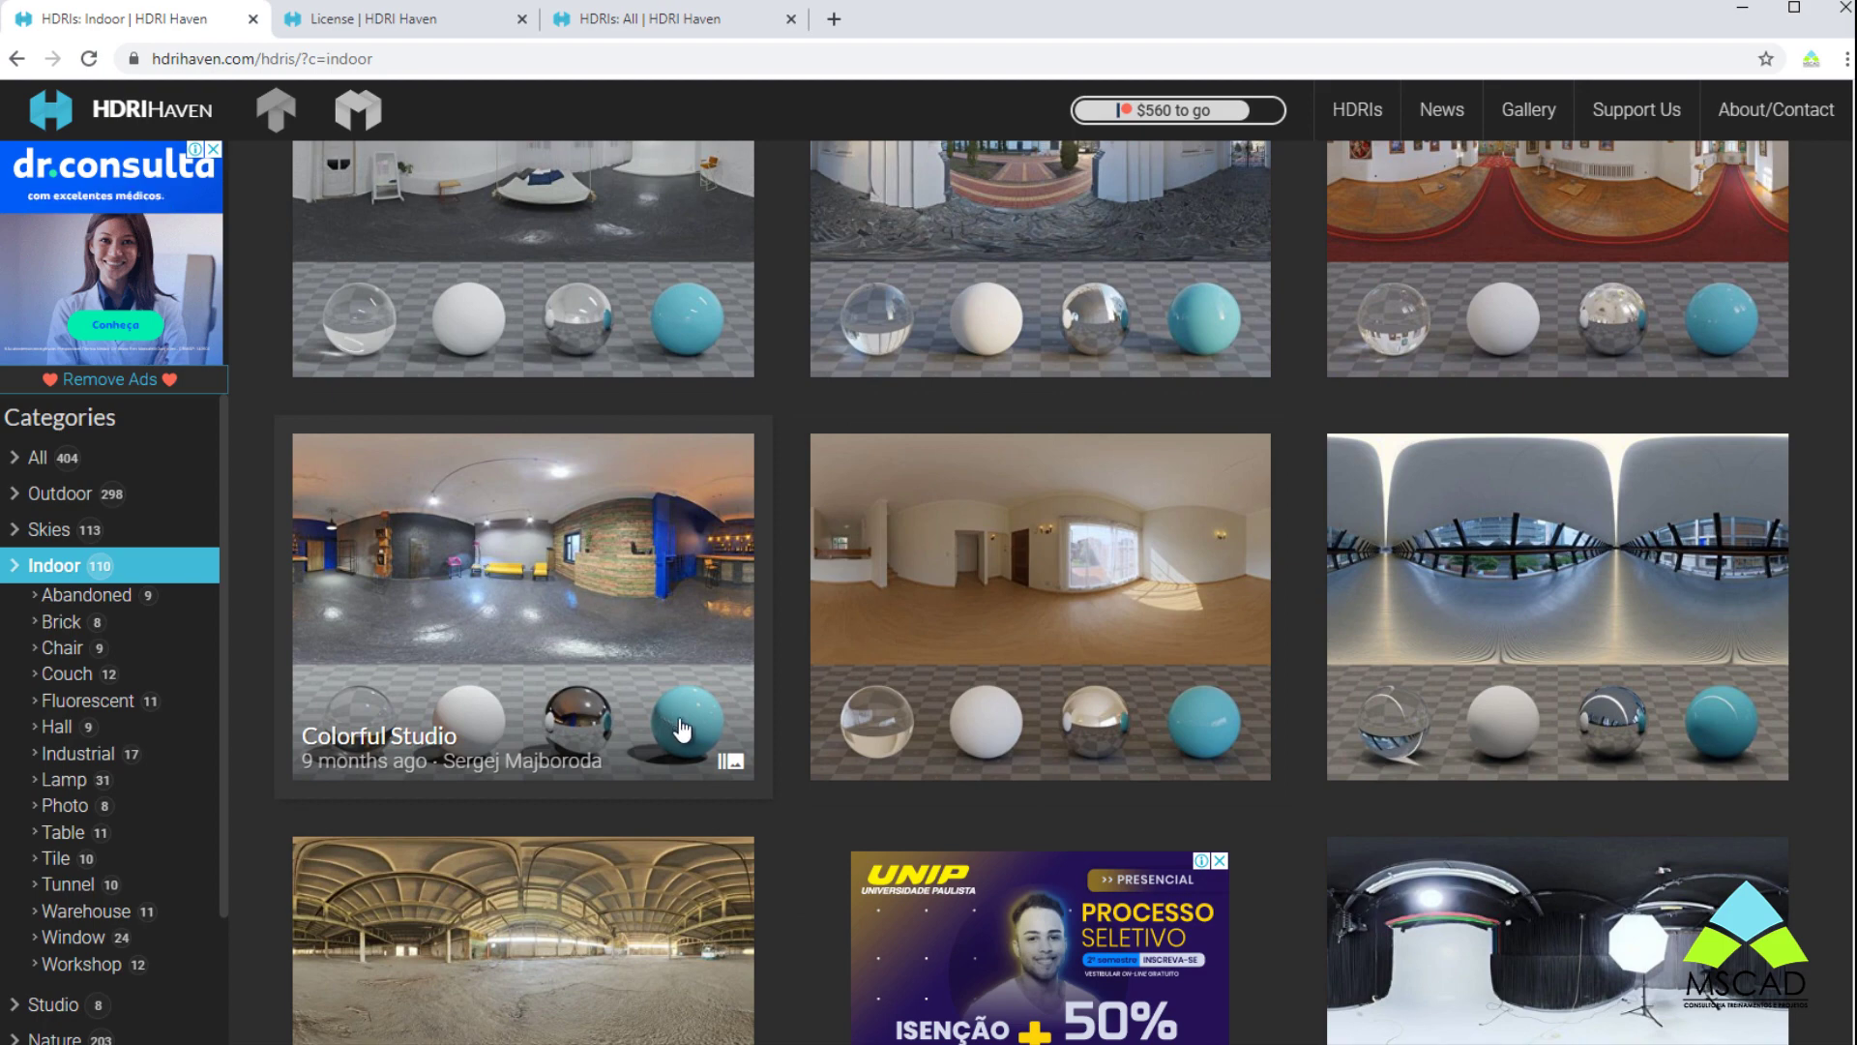
Step: Open the Colorful Studio HDRI page and scroll through its download options
left_click(614, 549)
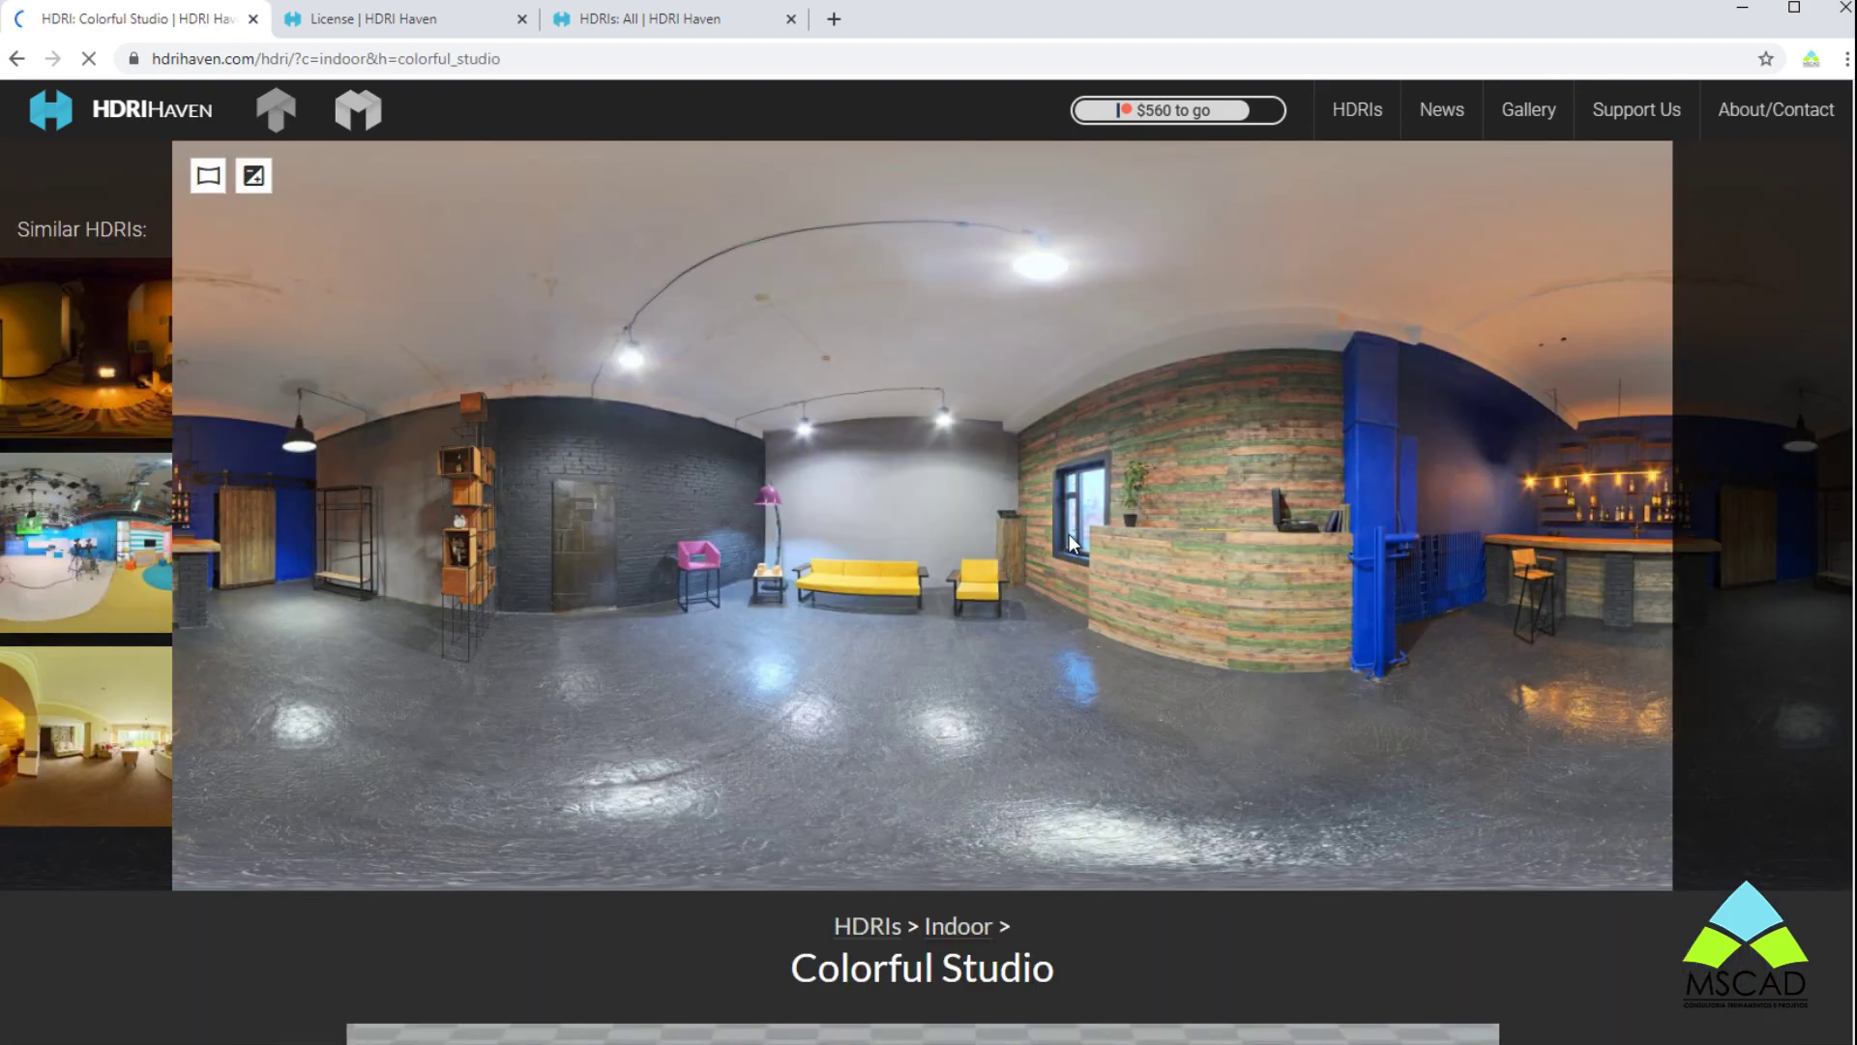
scroll(1069, 534, "down", 2)
scroll(1070, 533, "down", 1)
scroll(1070, 534, "down", 1)
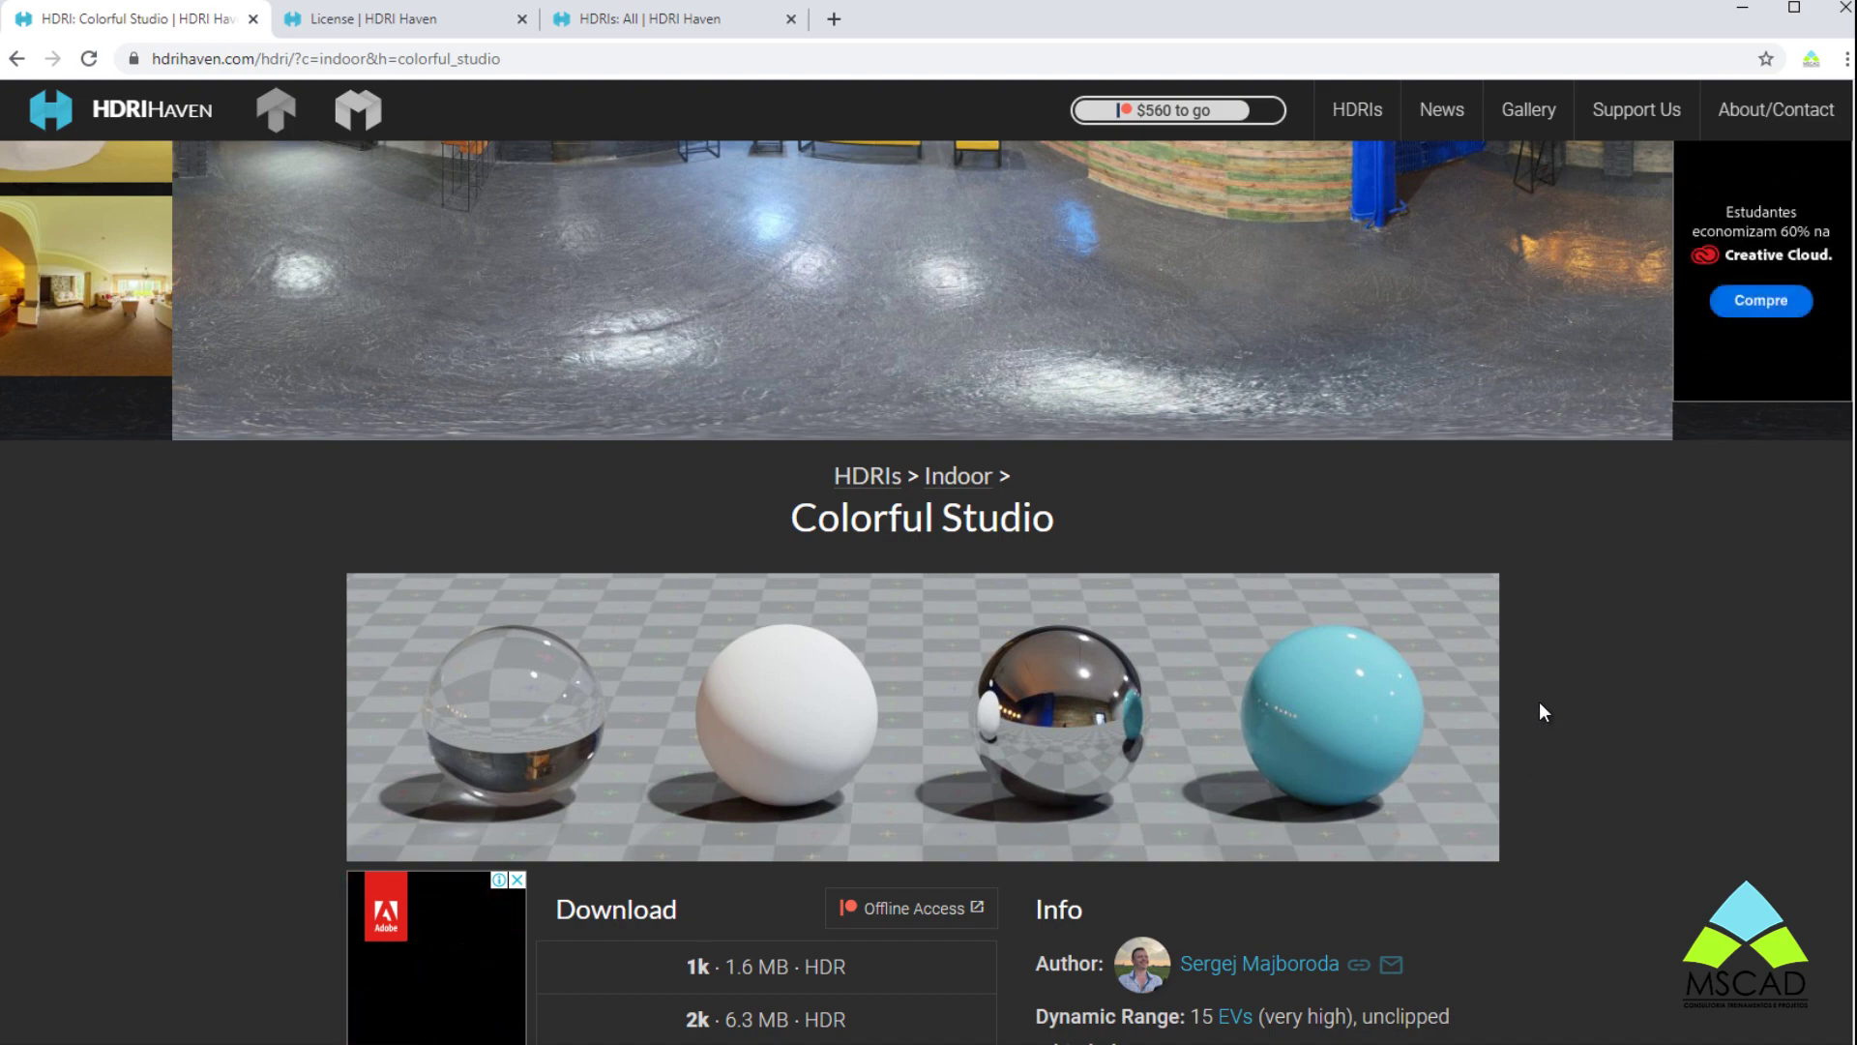
scroll(1540, 703, "down", 3)
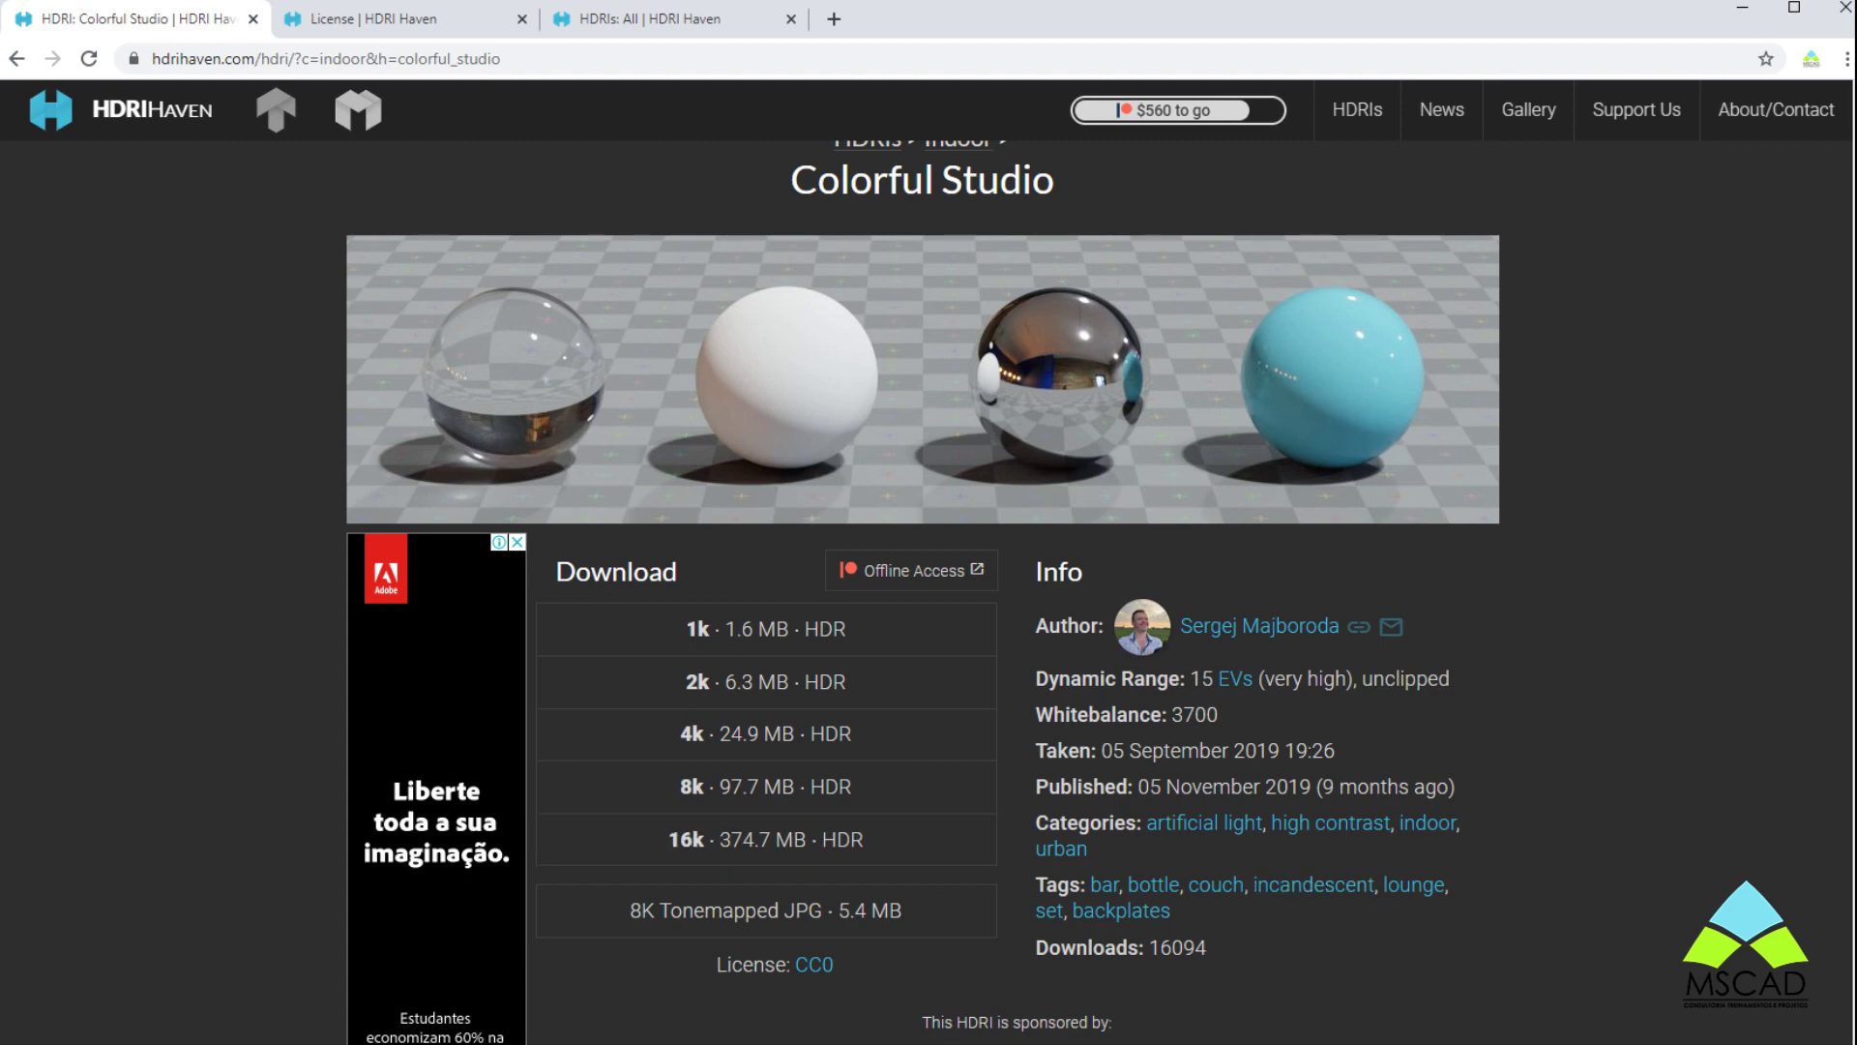
Step: Save the 2k (6.3 MB) Colorful Studio HDR into the HDRI folder
left_click(814, 694)
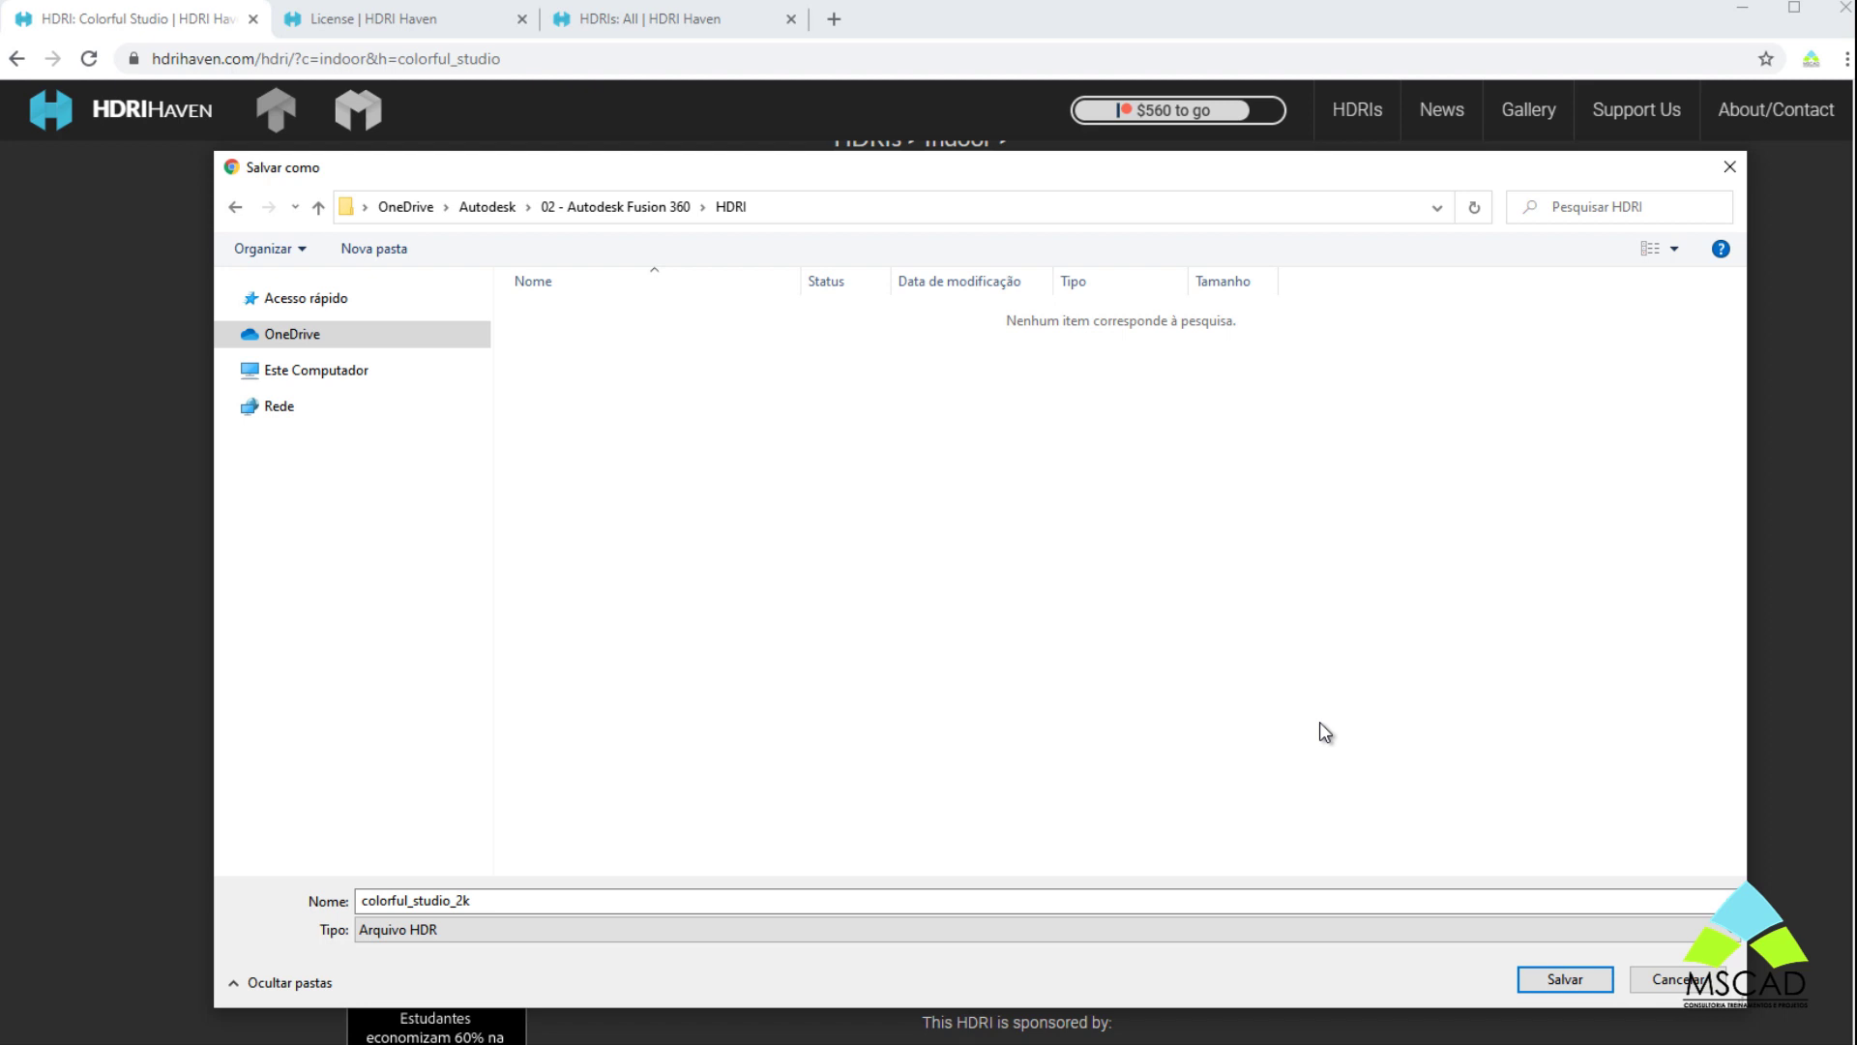
left_click(1559, 979)
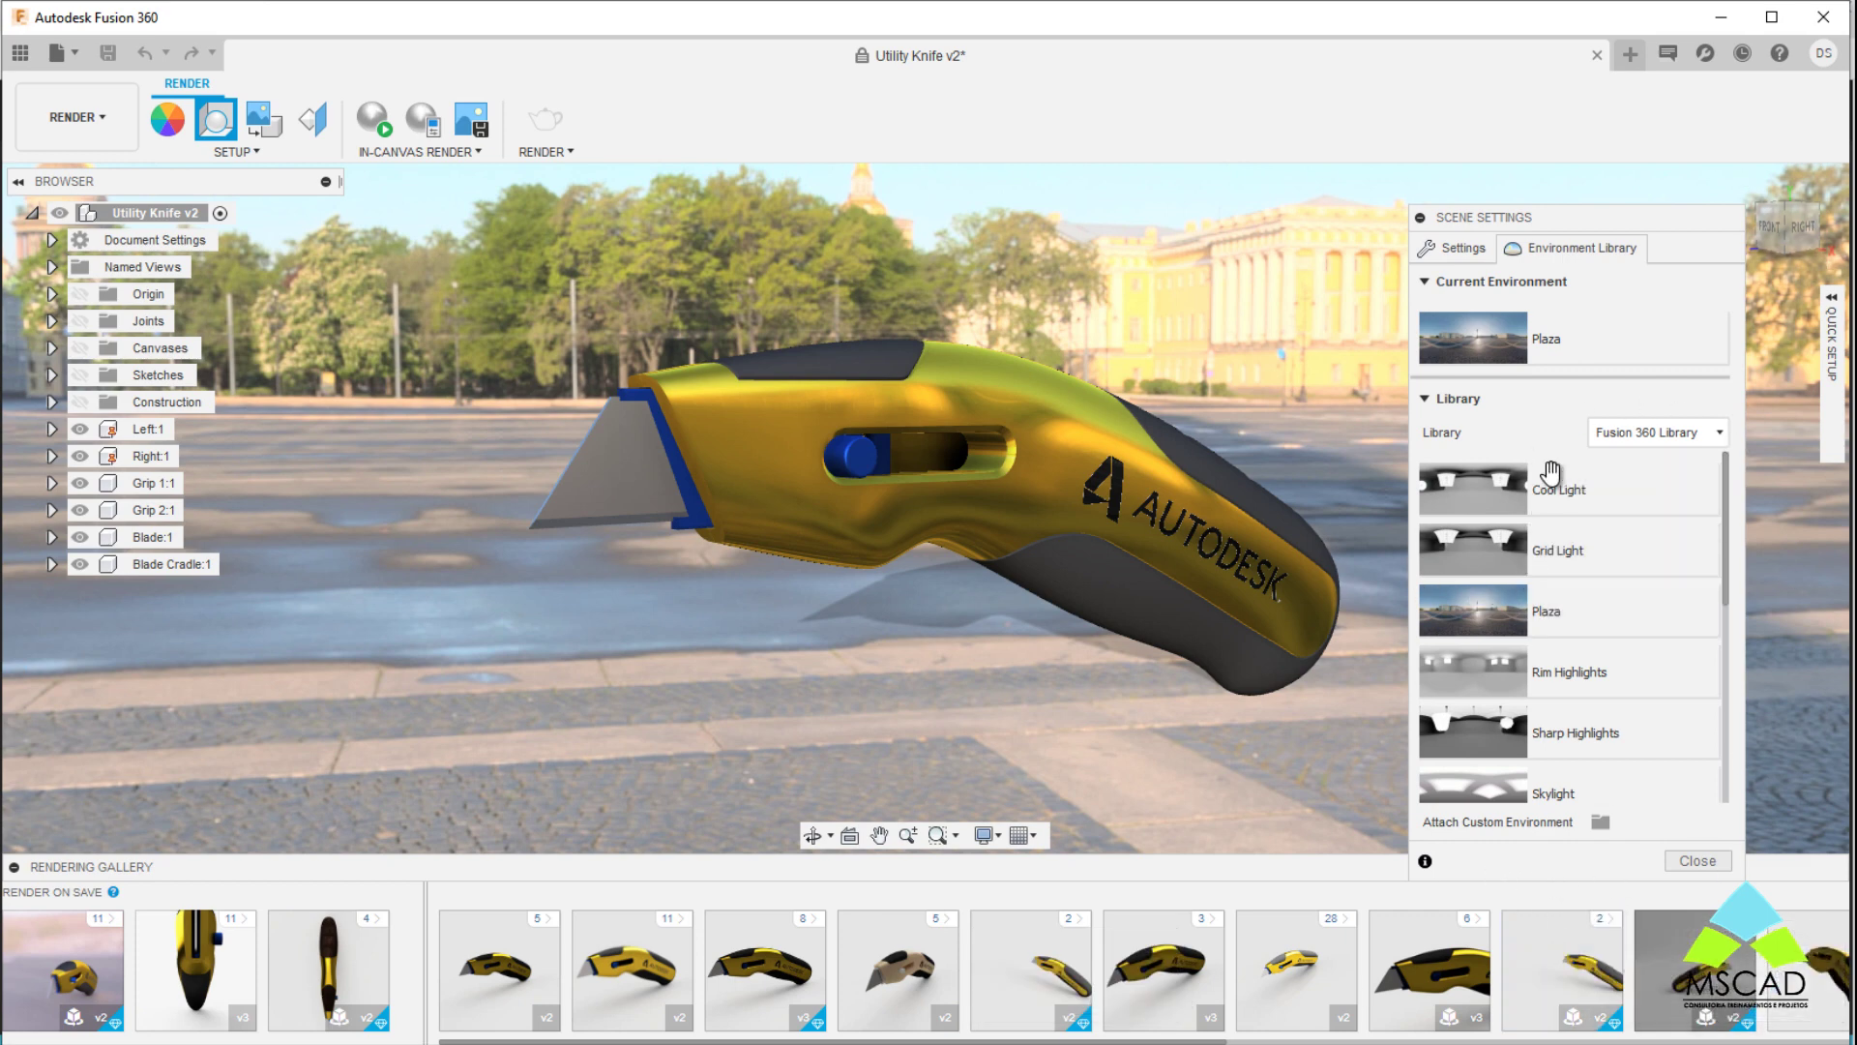
Step: Attach colorful_studio_2k from disk as a custom environment, replacing Plaza
scroll(1552, 473, "down", 2)
scroll(1552, 473, "down", 5)
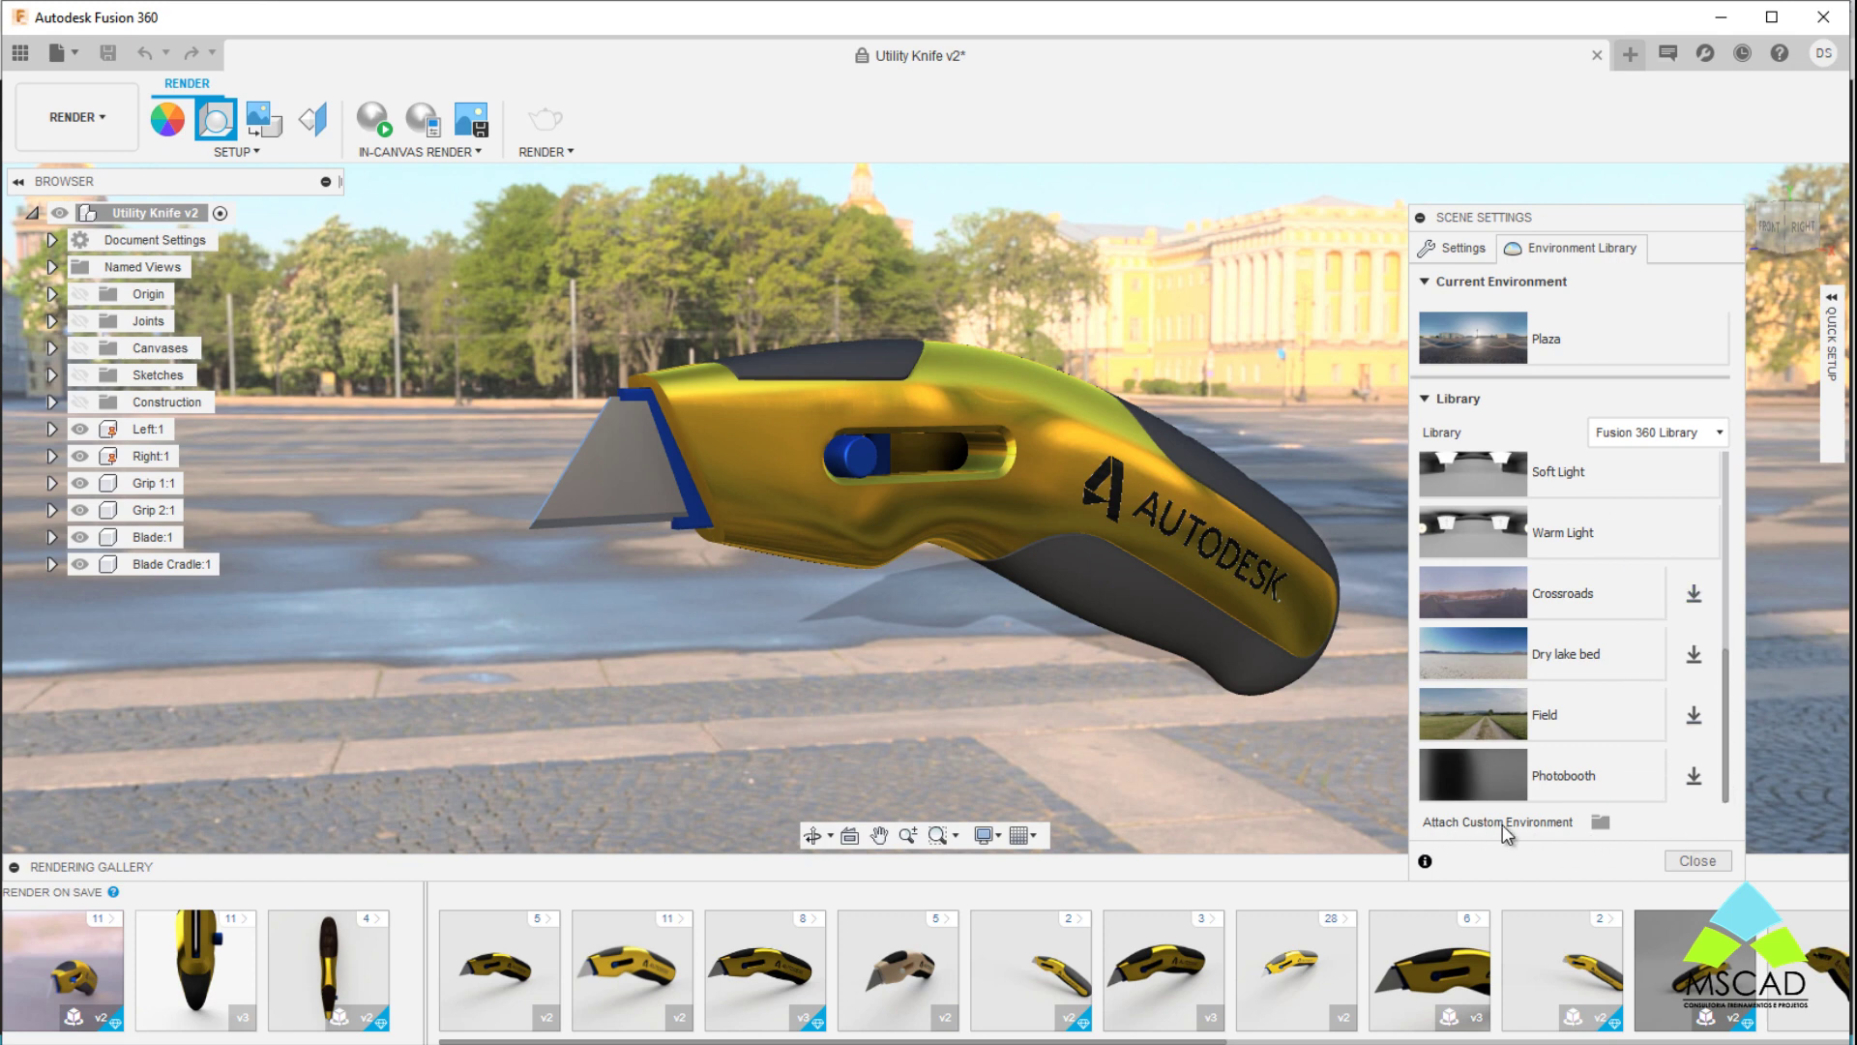
left_click(1599, 824)
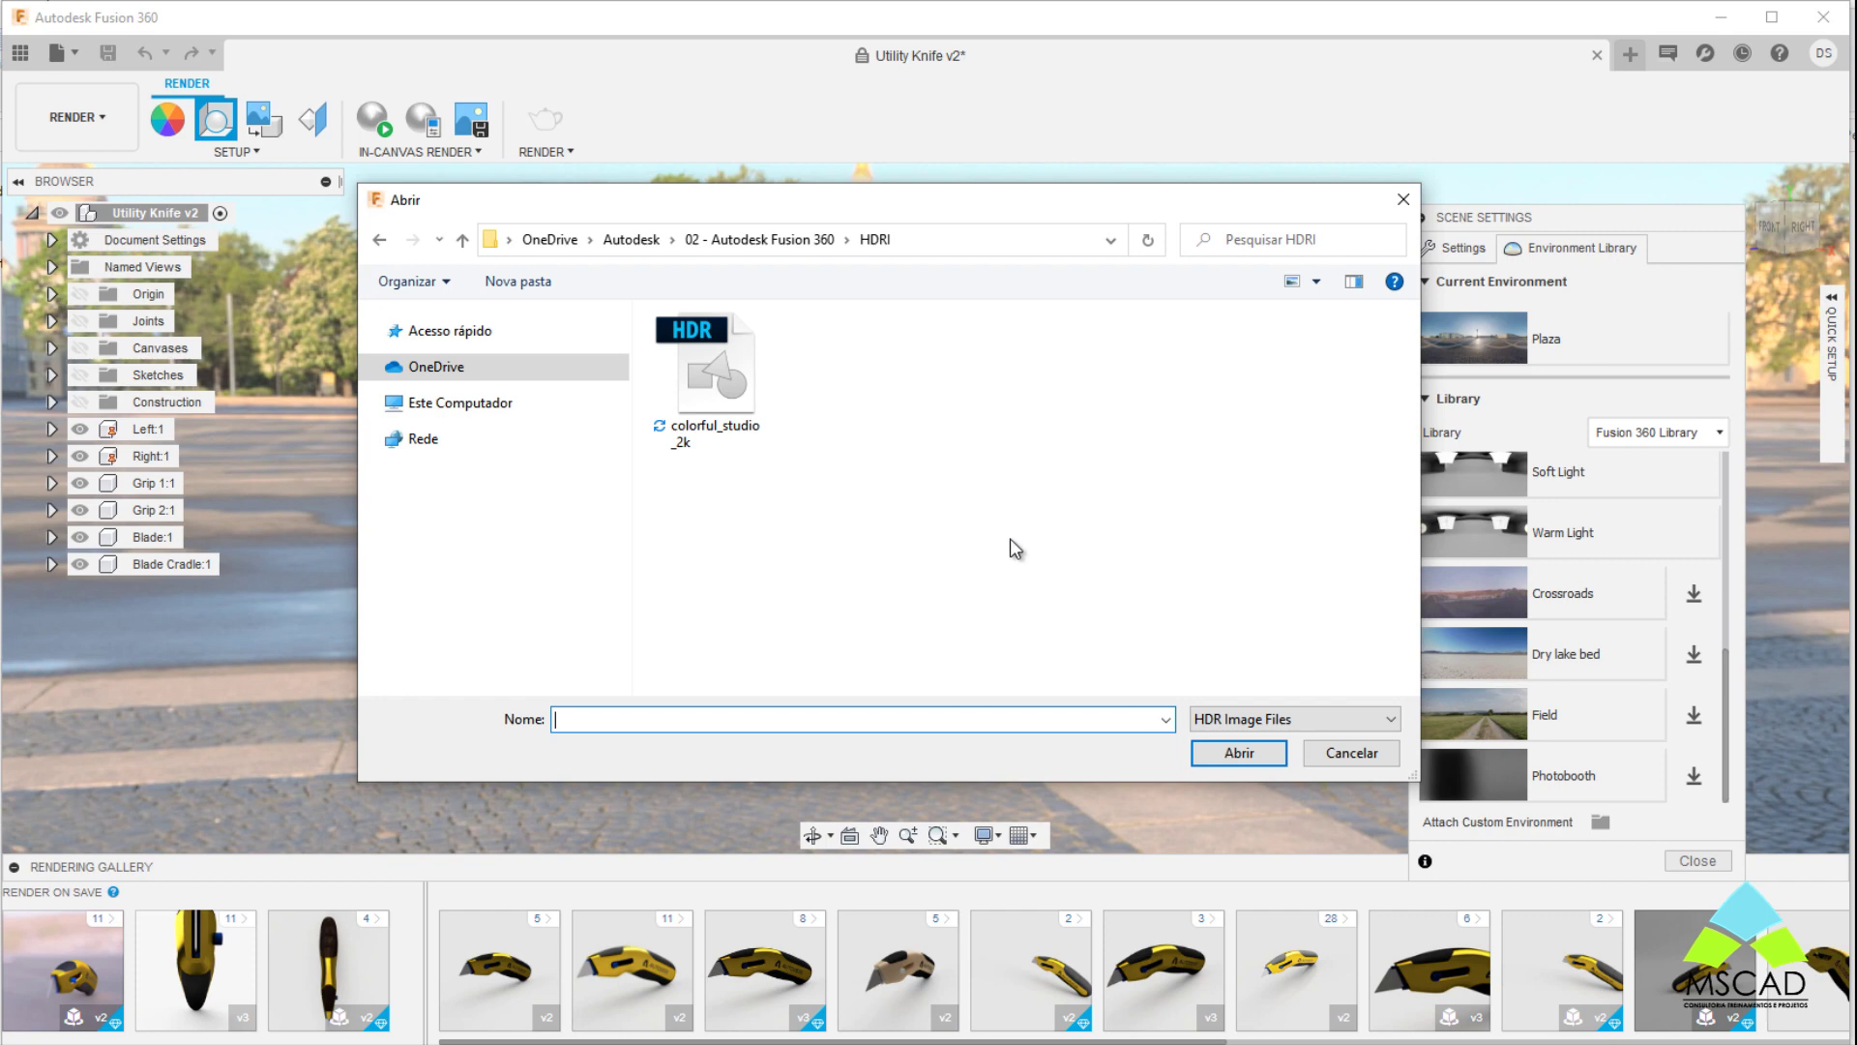
left_click(1238, 720)
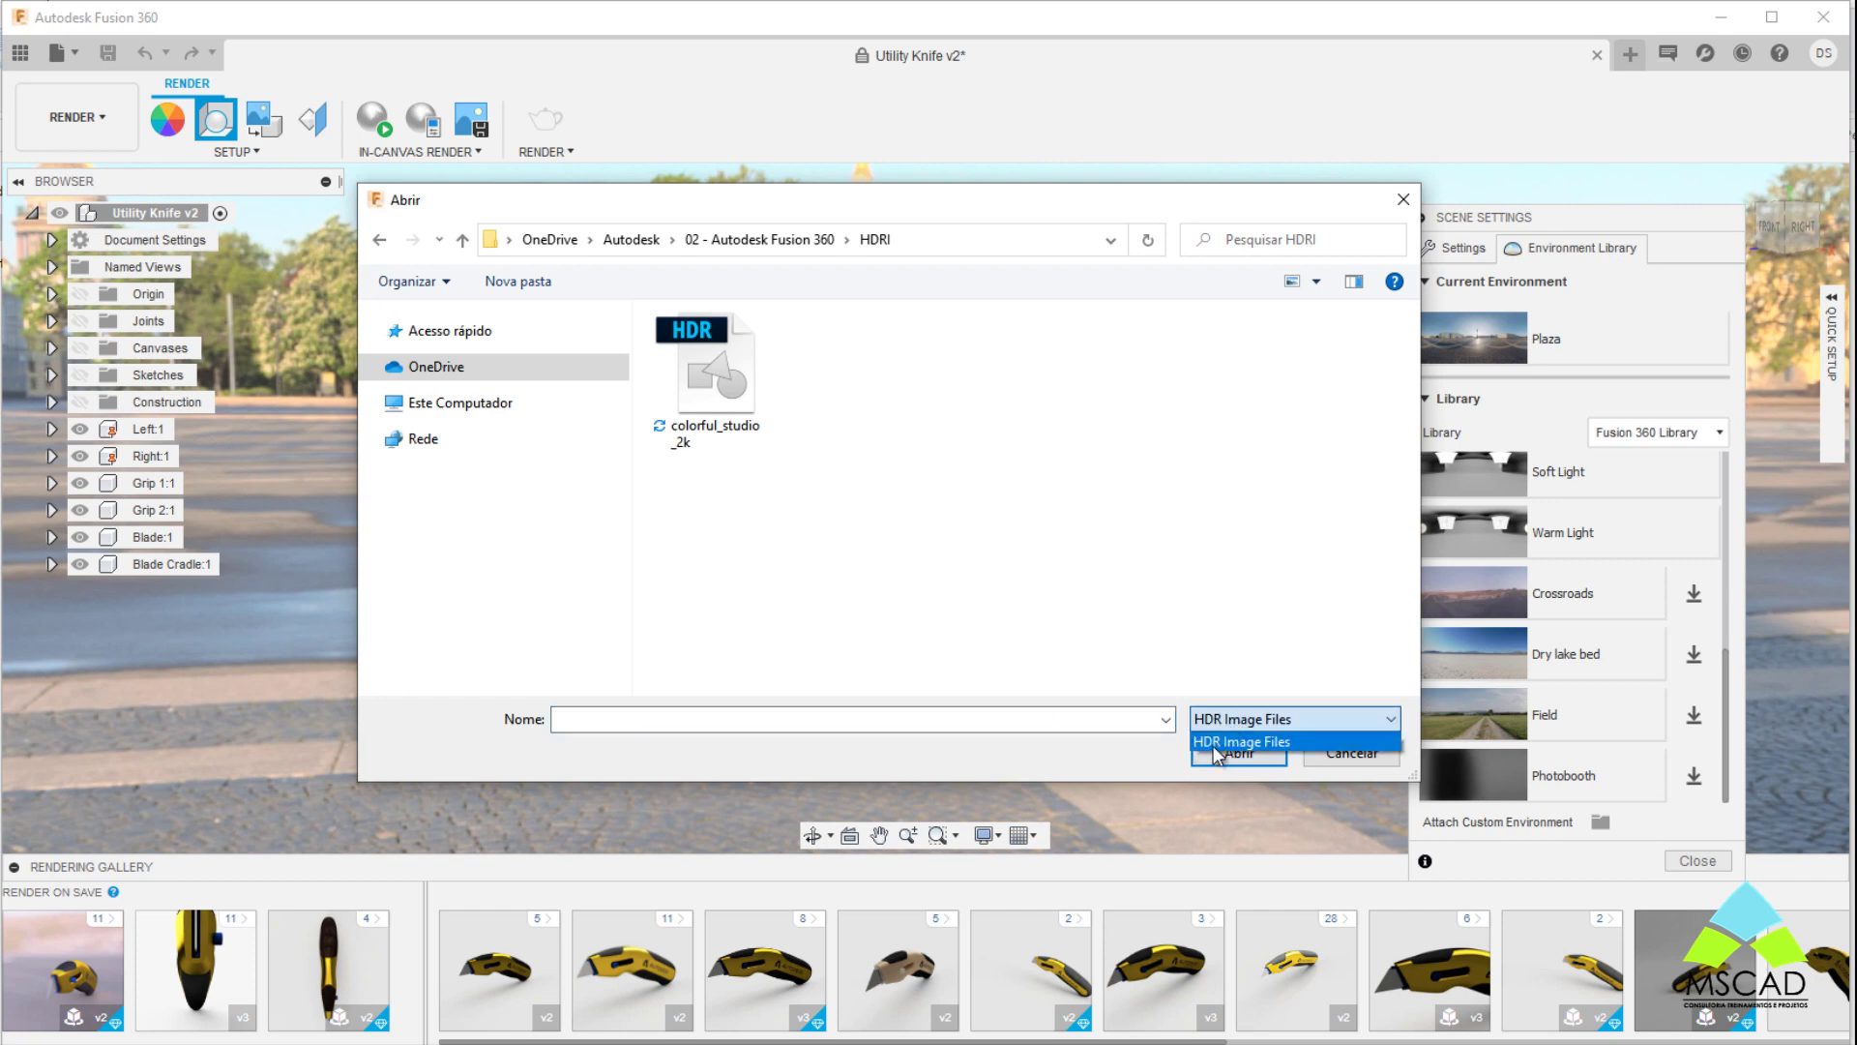
left_click(1117, 570)
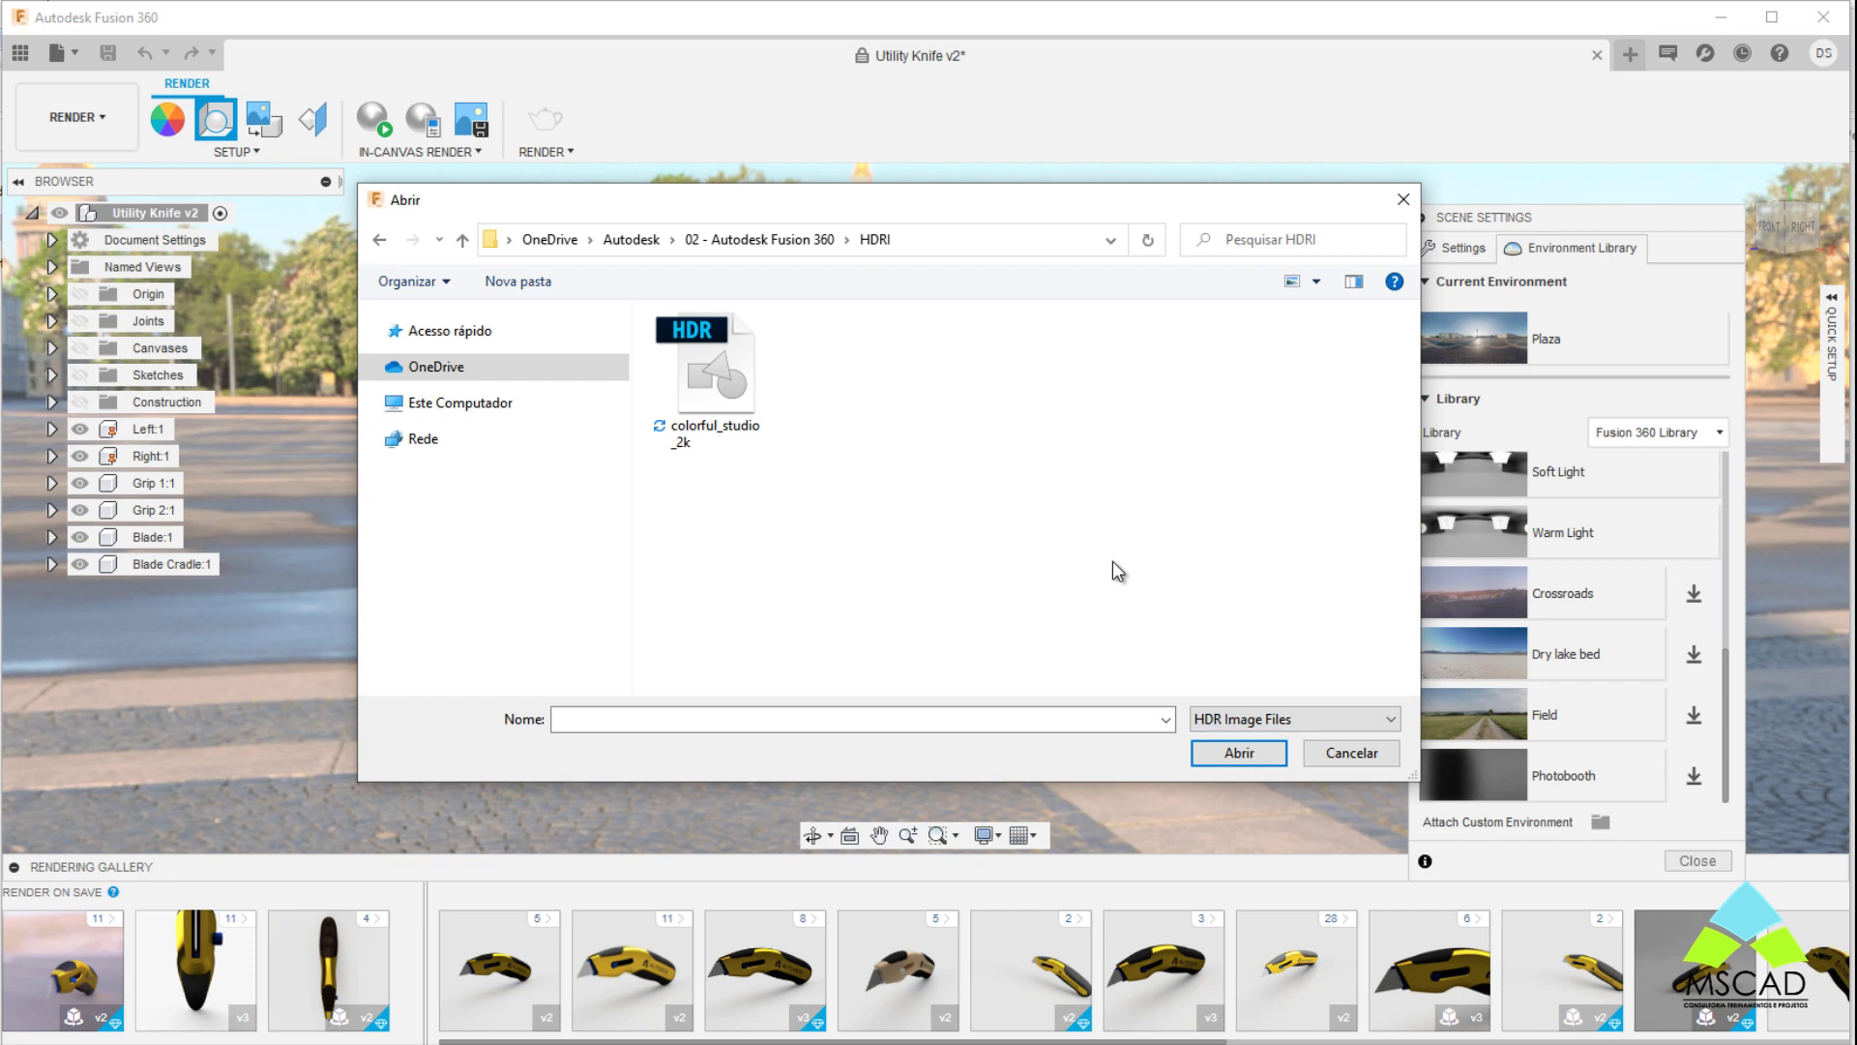
double_click(707, 380)
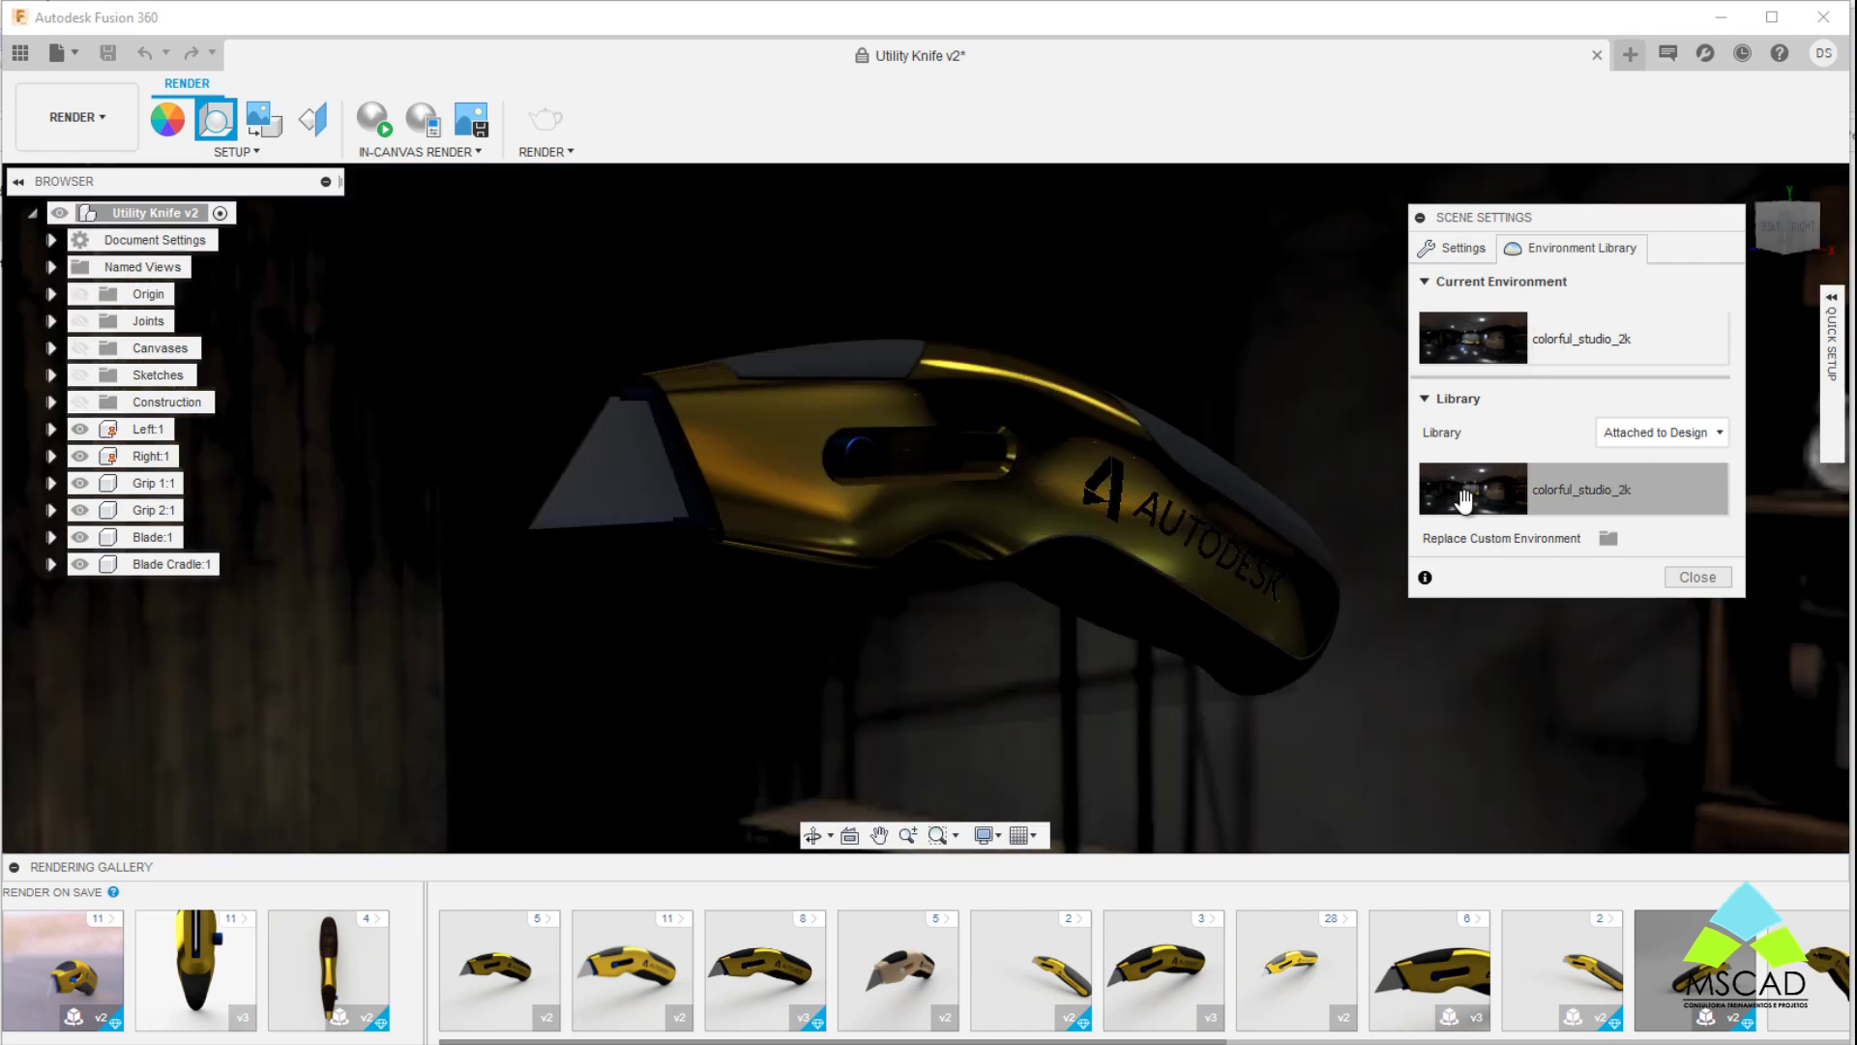
Step: Orbit the knife in the studio backdrop and show the Settings tab's 1000 lx brightness
mouse_move(1025, 577)
middle_mouse_down("shift")
mouse_move(878, 584)
mouse_move(882, 558)
mouse_move(1205, 561)
mouse_move(861, 571)
mouse_move(1186, 564)
mouse_move(803, 607)
middle_mouse_up("shift")
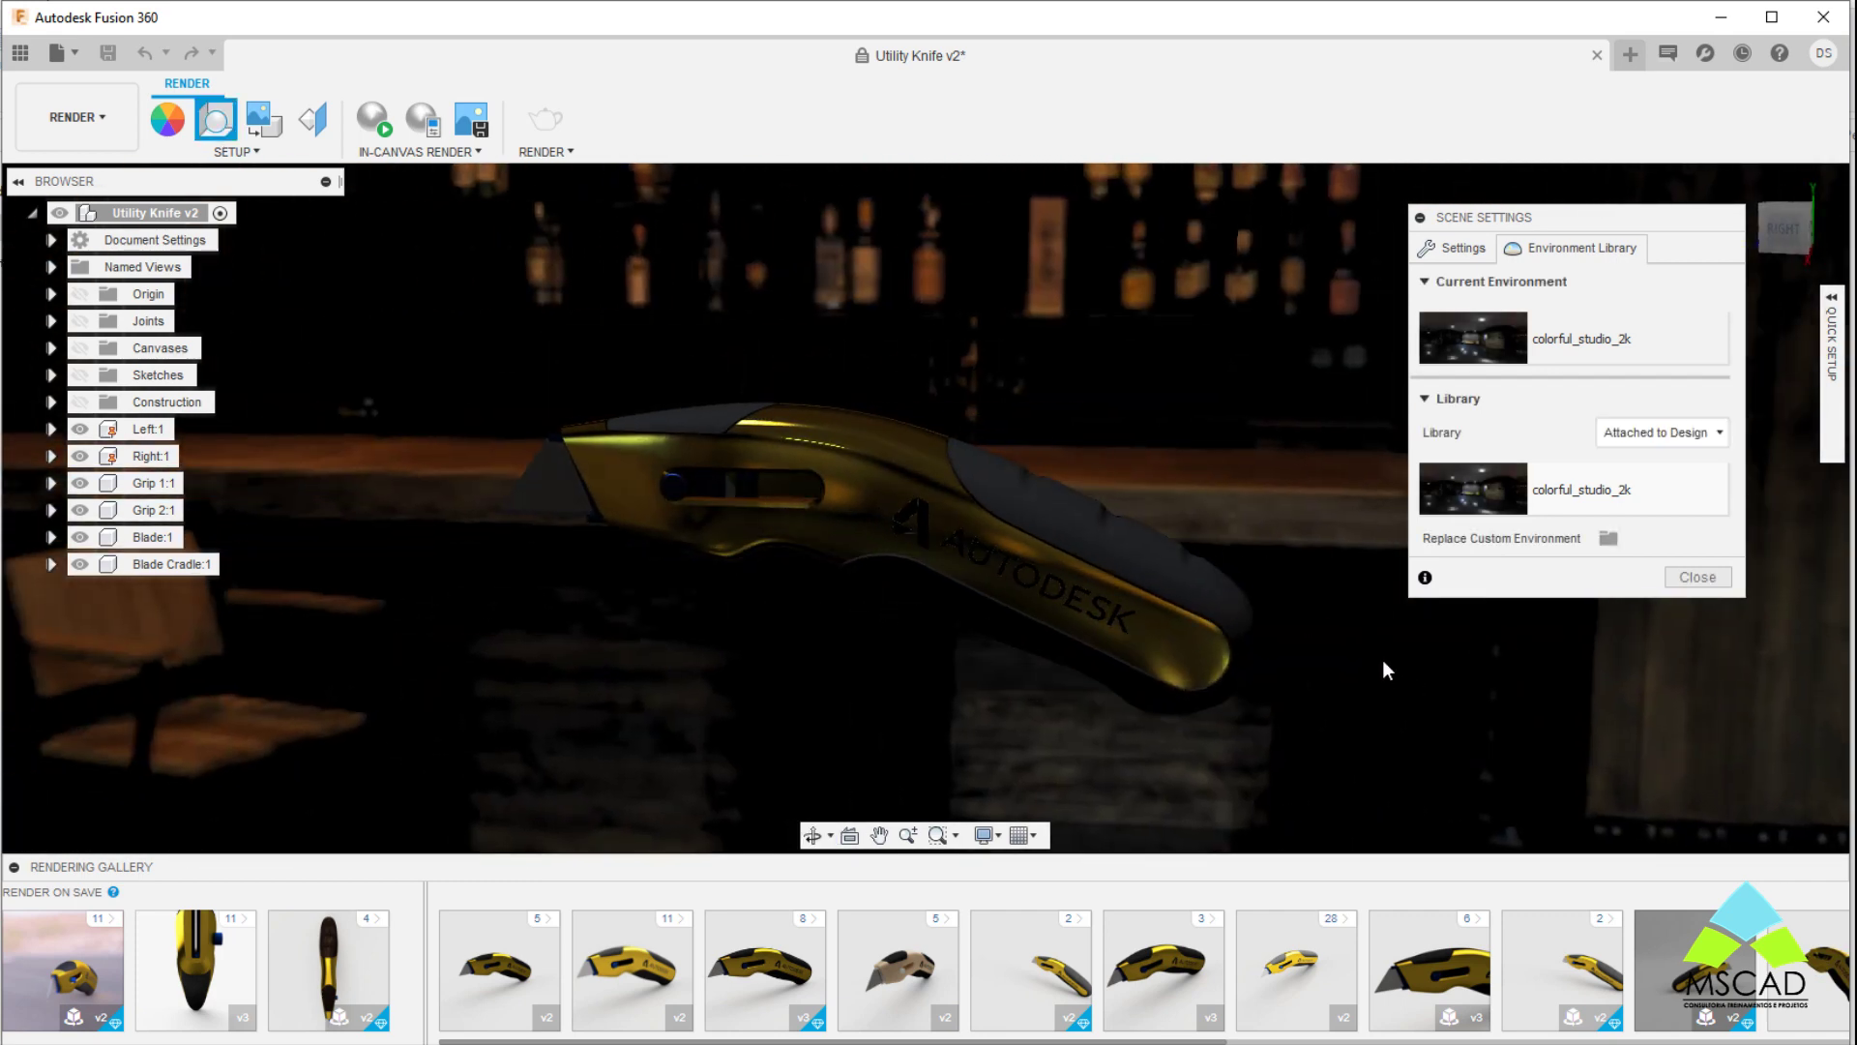
left_click(1461, 254)
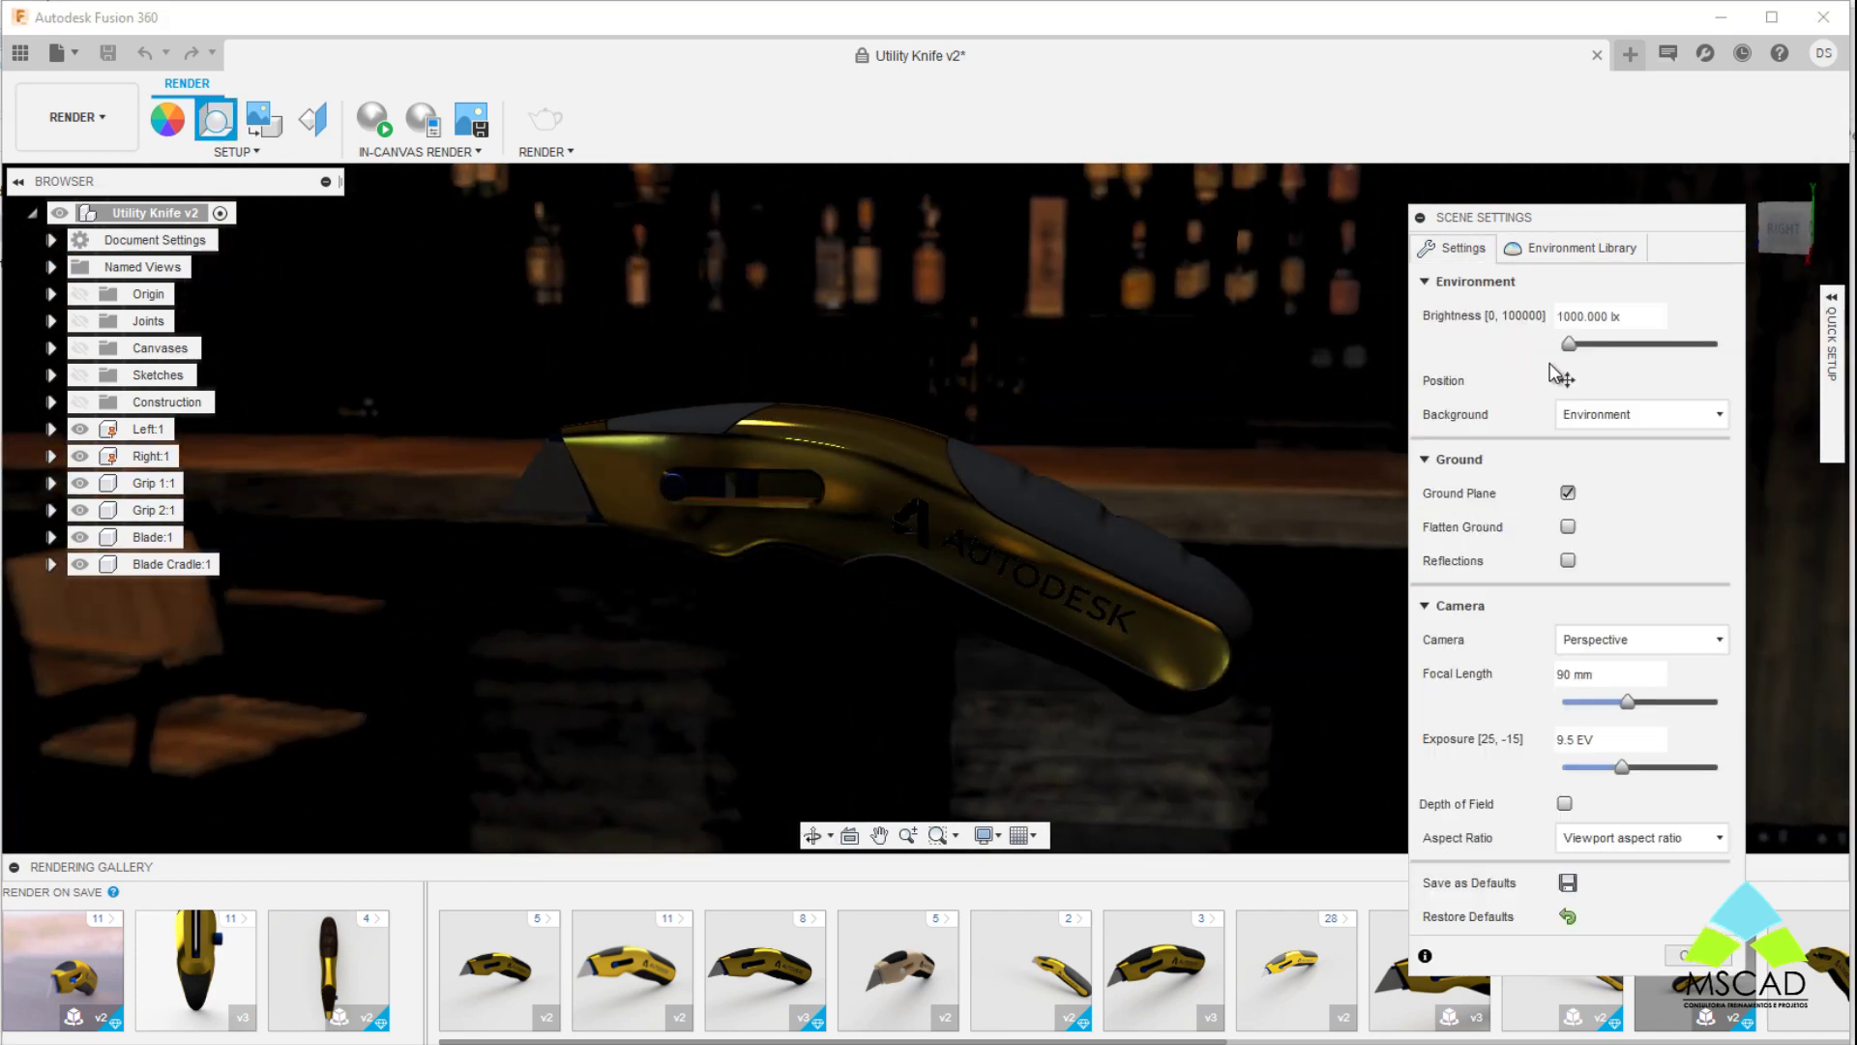
Step: Raise environment brightness to 6956.522 lx and lower the focal length to 47 mm
left_click_drag(1565, 346, 1579, 347)
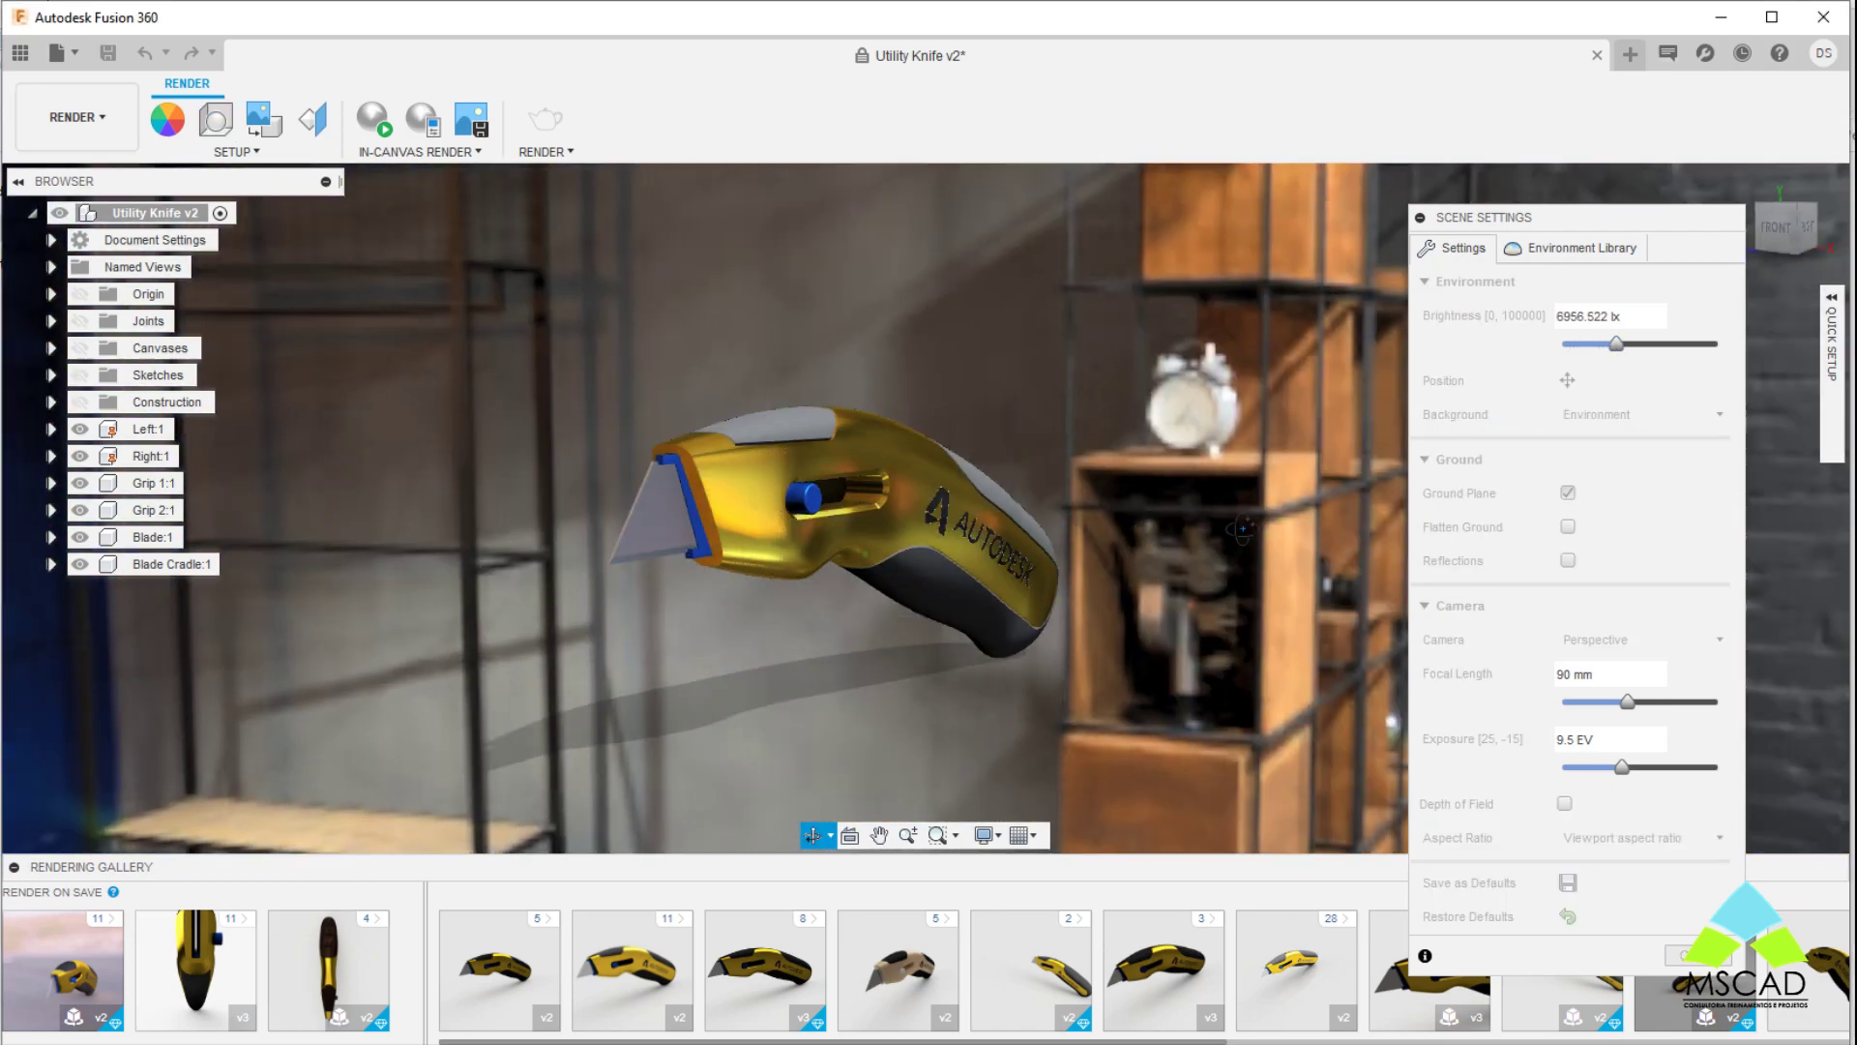
mouse_move(1103, 547)
middle_mouse_down("shift")
mouse_move(1384, 516)
mouse_move(1225, 573)
middle_mouse_up("shift")
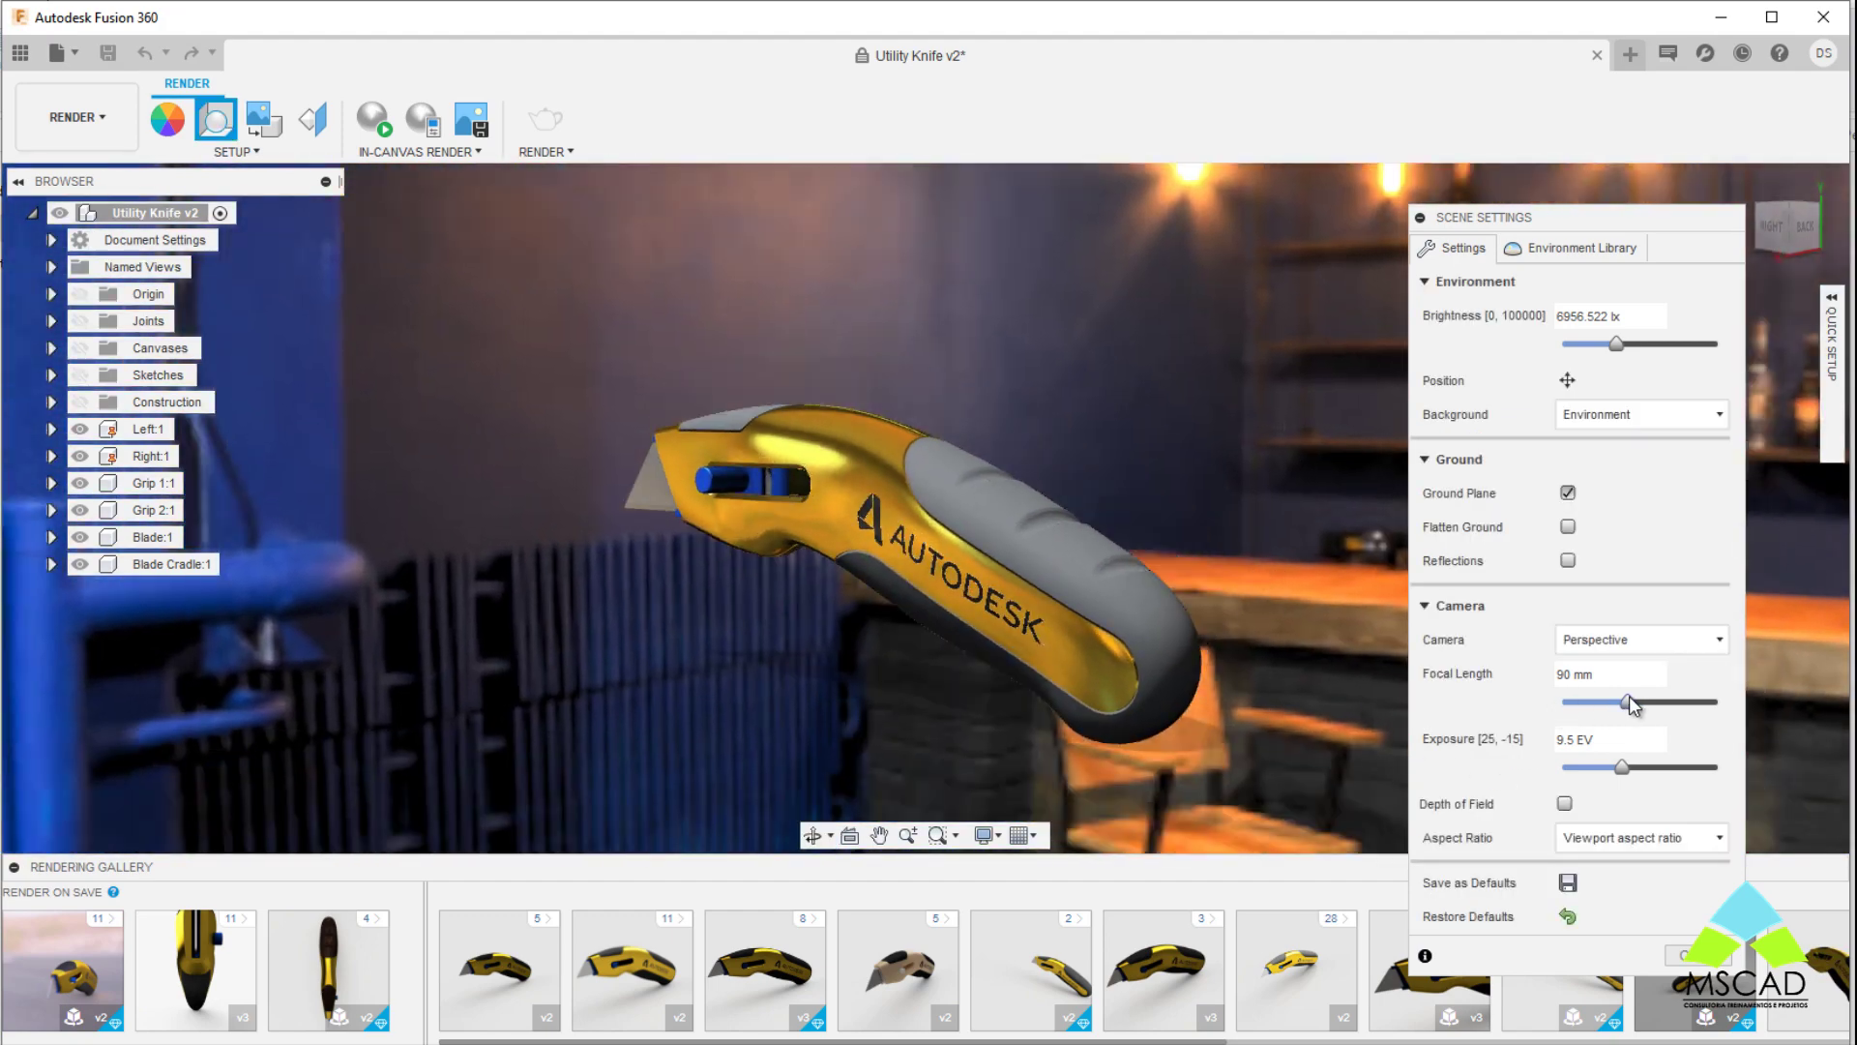
left_click_drag(1629, 699, 1592, 702)
mouse_move(1259, 699)
middle_mouse_down("shift")
mouse_move(1254, 650)
mouse_move(653, 664)
mouse_move(750, 629)
mouse_move(843, 640)
middle_mouse_up("shift")
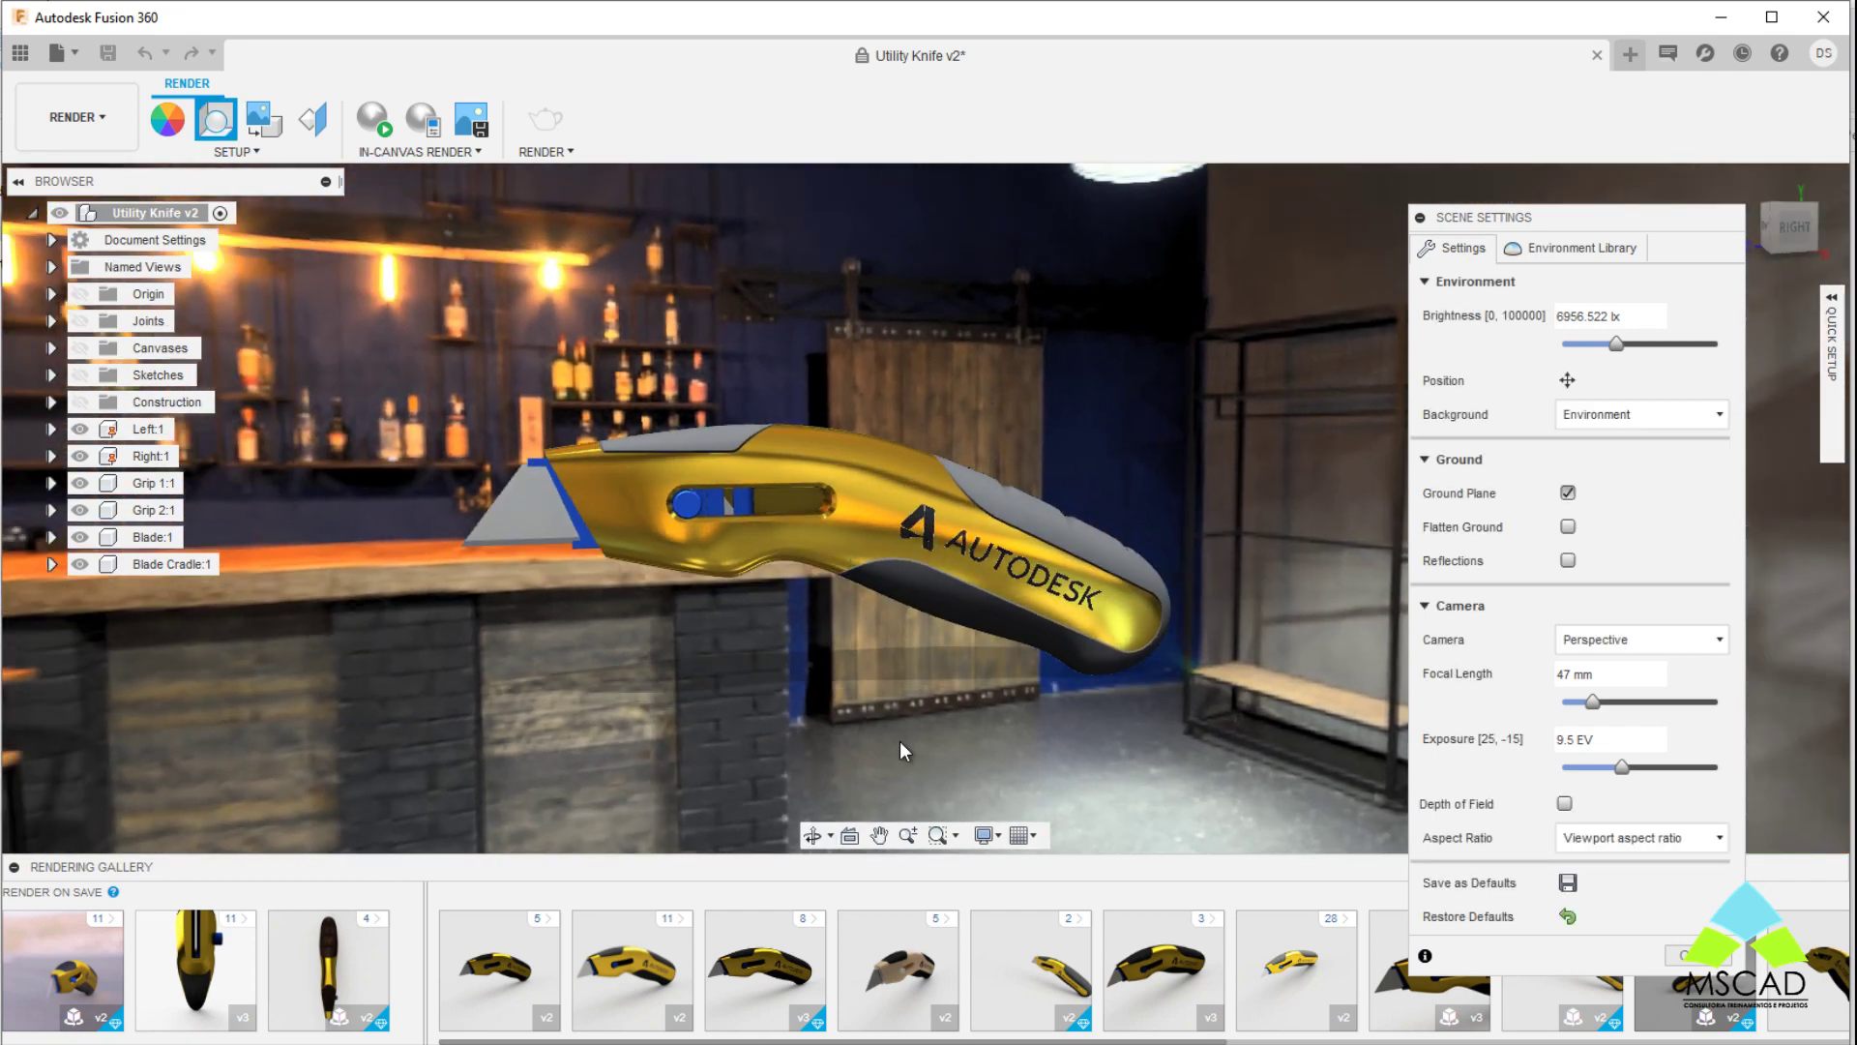
Step: Brighten the environment to 9420.290 lx, set exposure to 8.3 EV, and rotate the backdrop
middle_click_drag(900, 743, 920, 720, "shift")
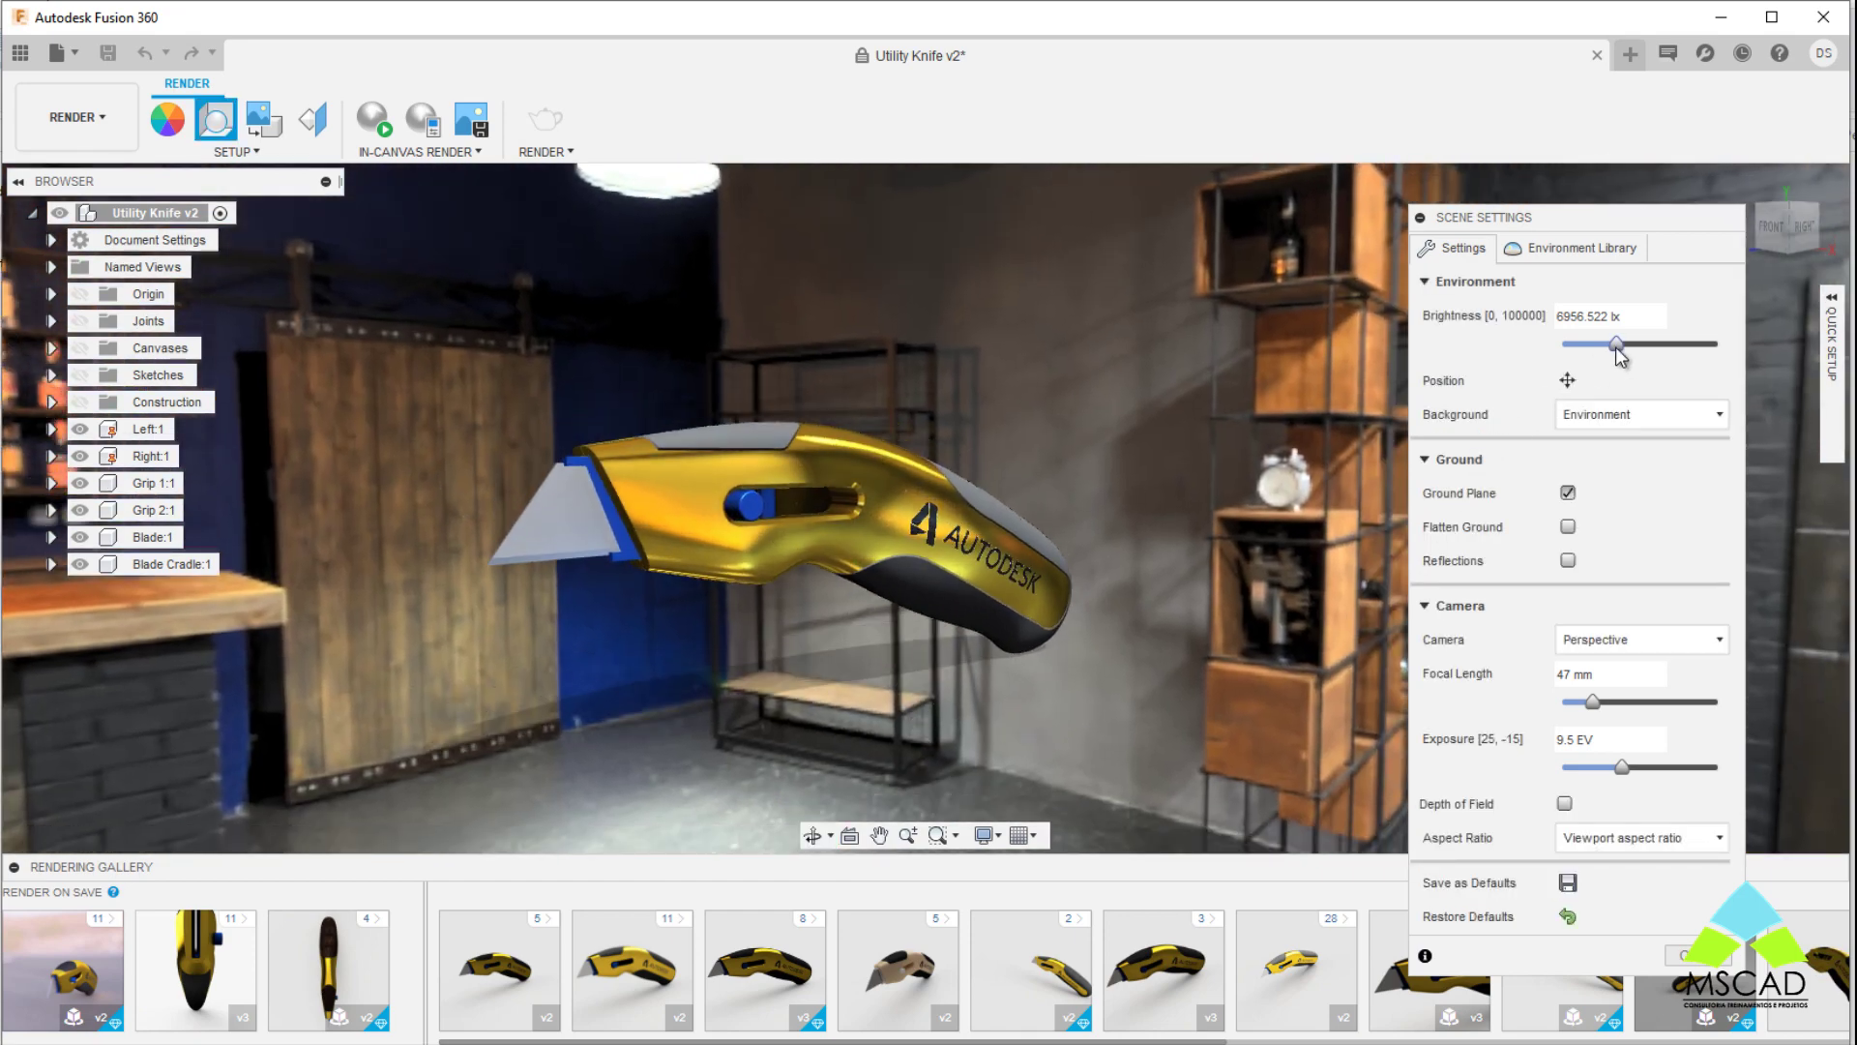
left_click_drag(1618, 346, 1639, 354)
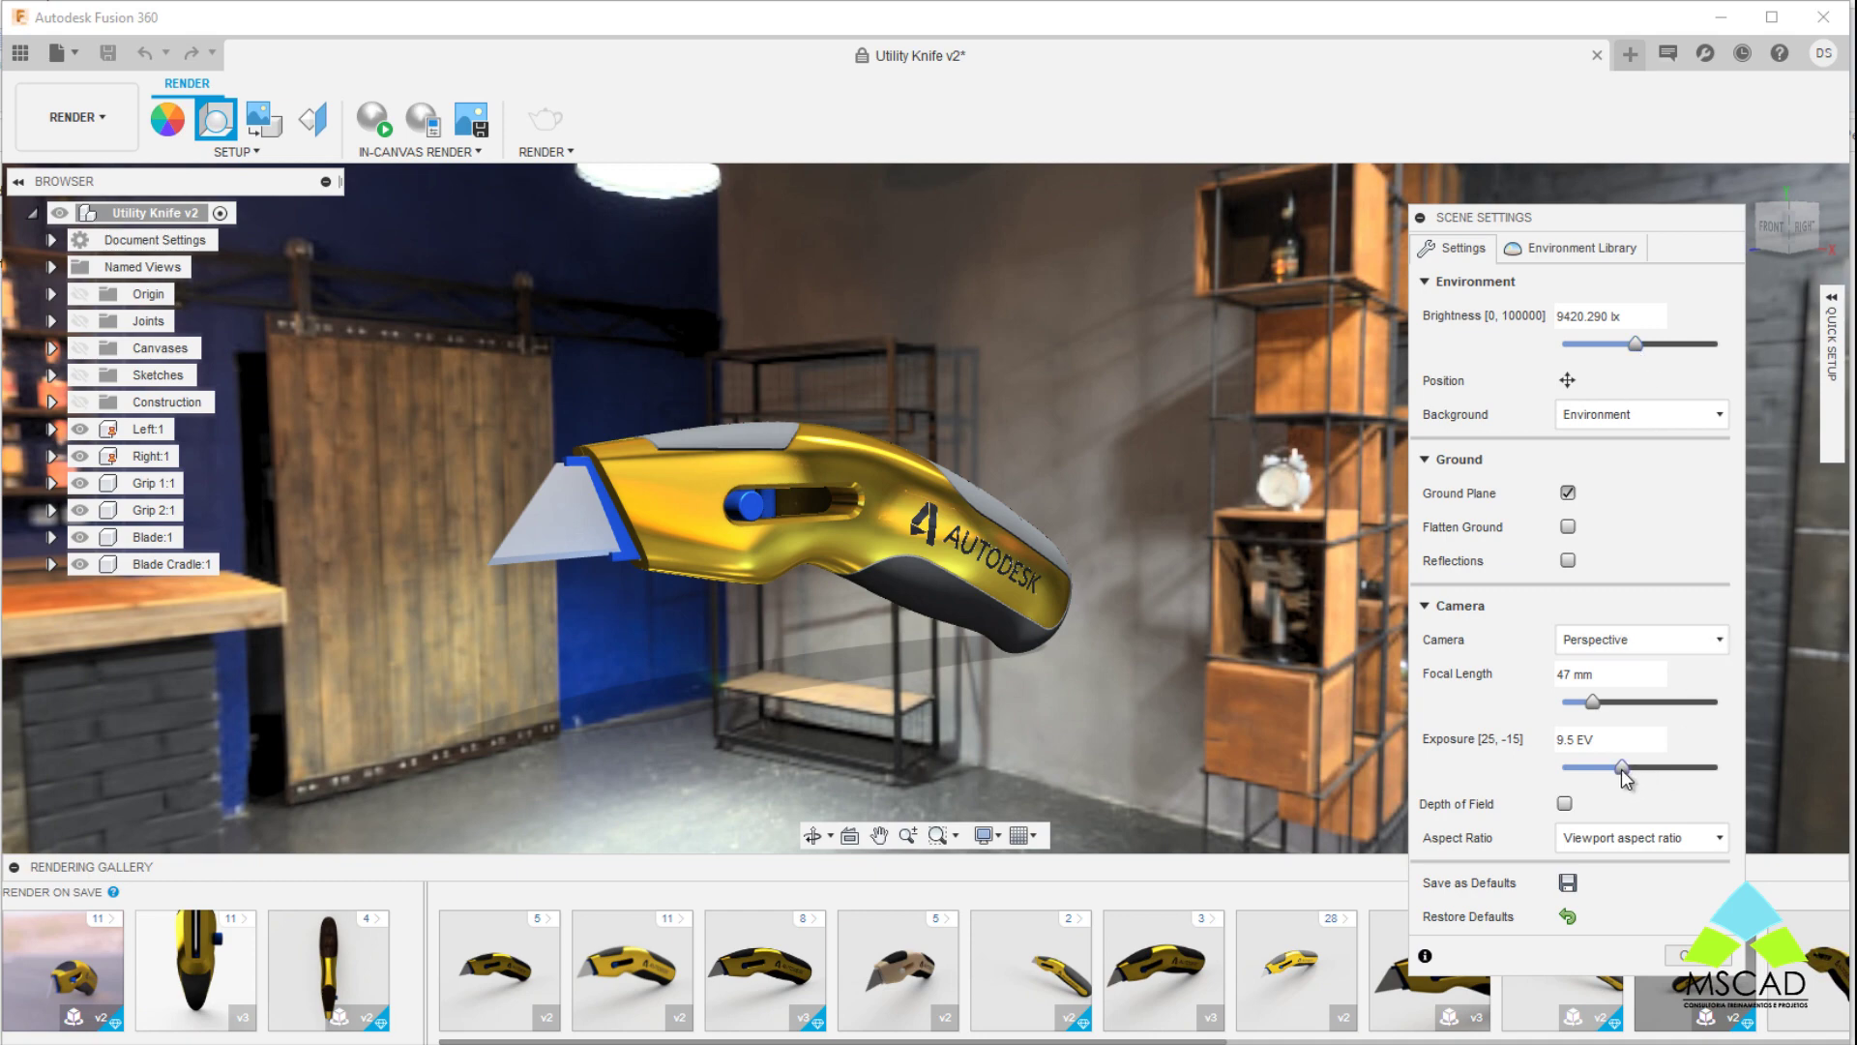
left_click_drag(1623, 768, 1628, 769)
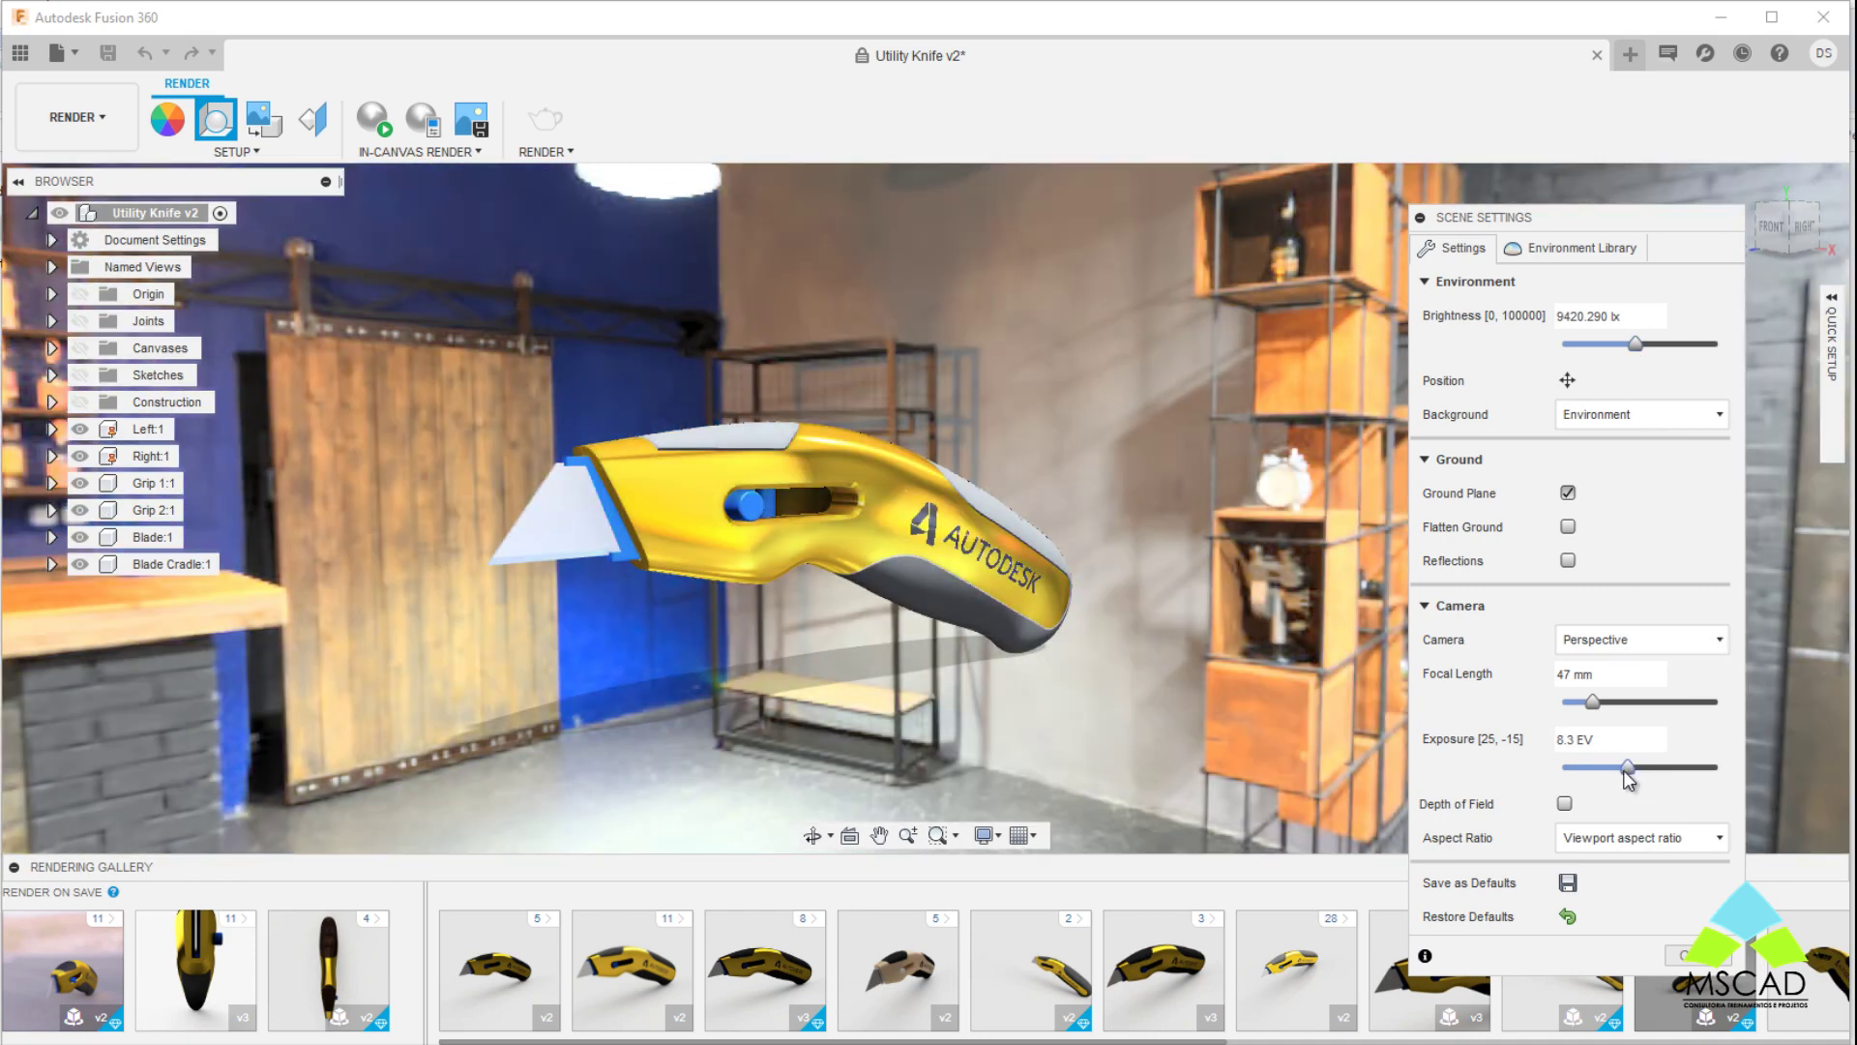
middle_click_drag(935, 670, 1085, 677)
left_click_drag(1085, 675, 1300, 602)
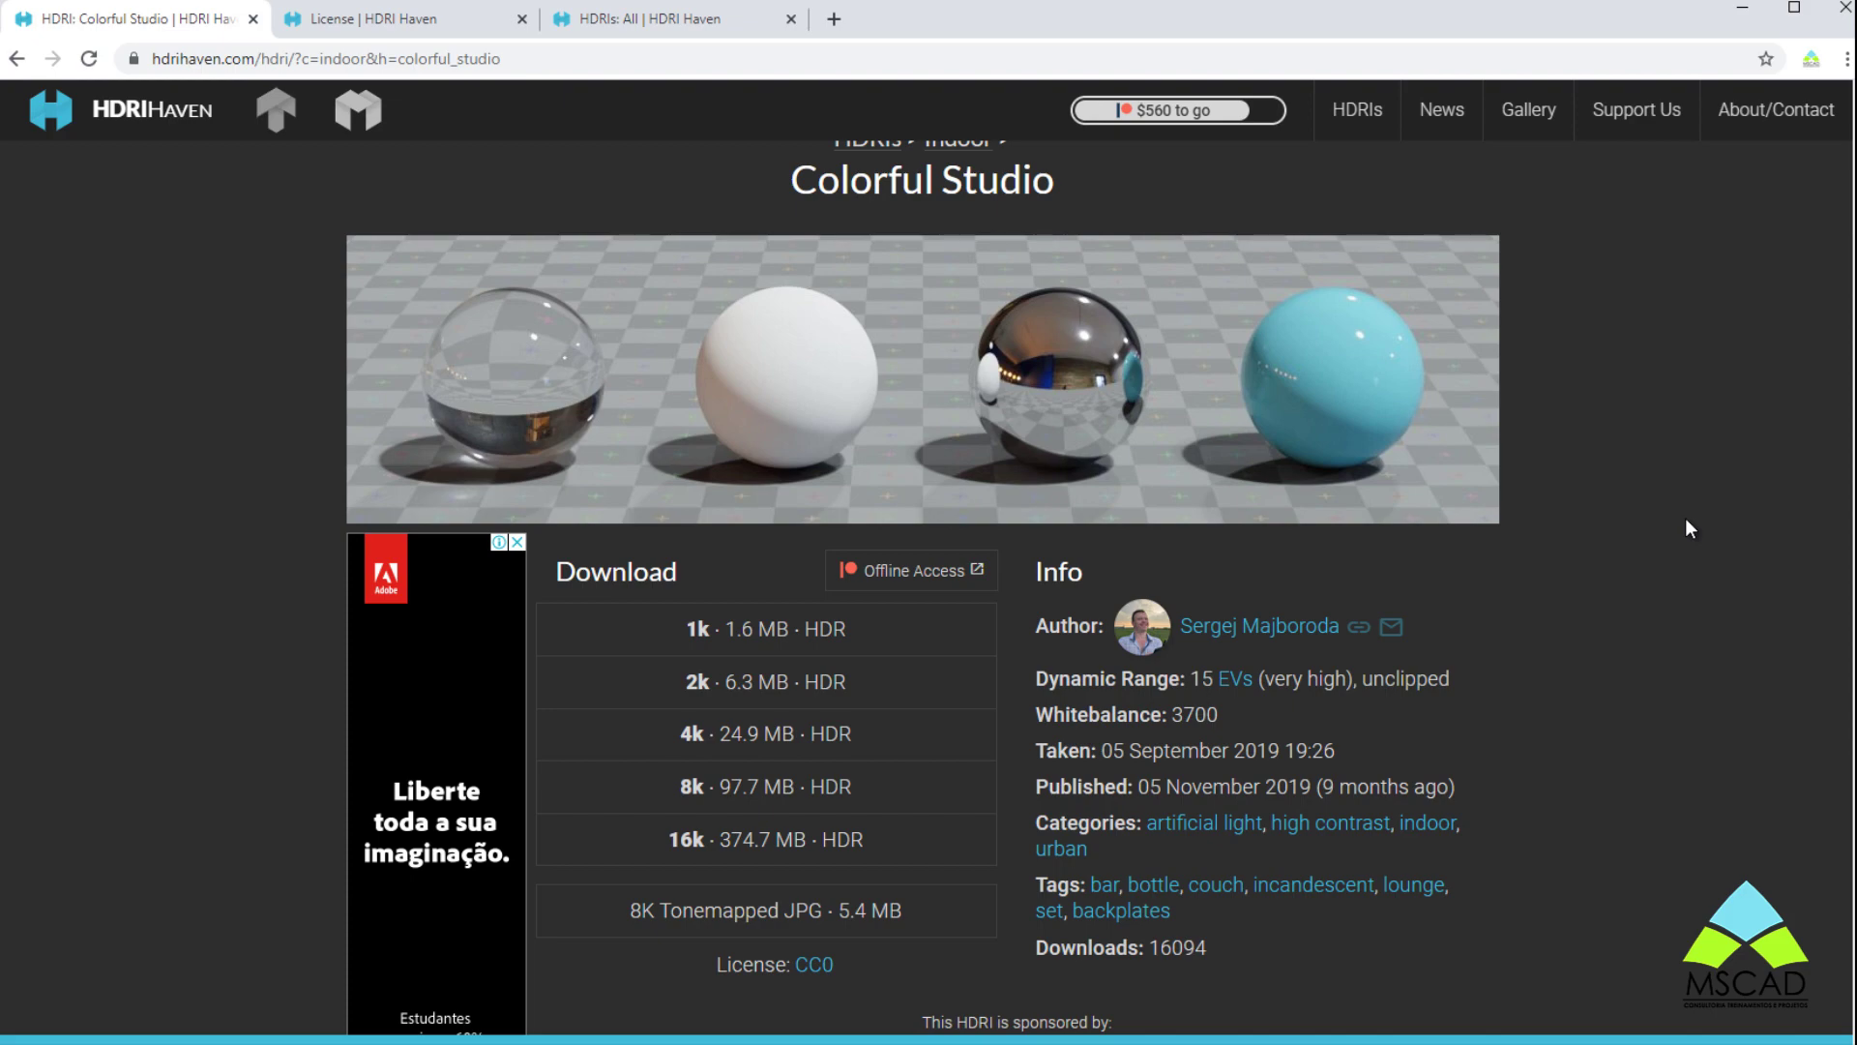
Step: Scroll up the Colorful Studio page to reveal its full panorama preview
scroll(1685, 518, "up", 8)
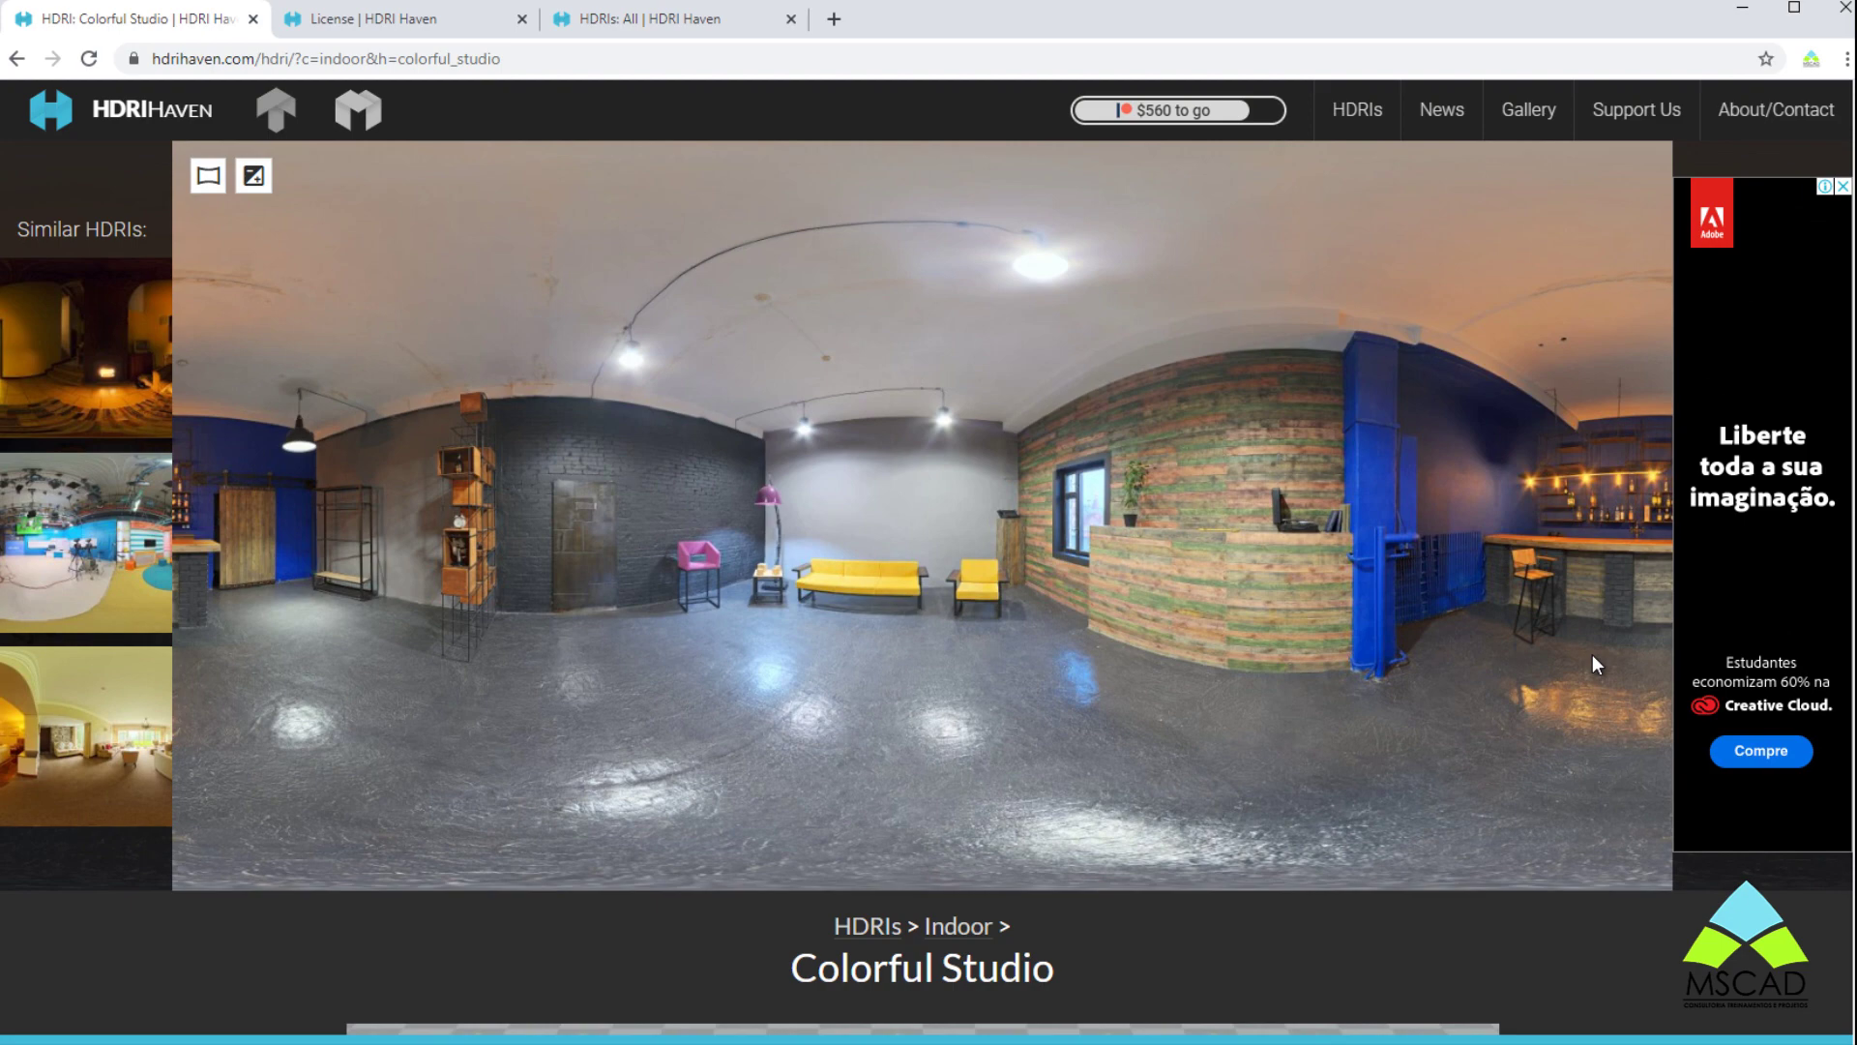